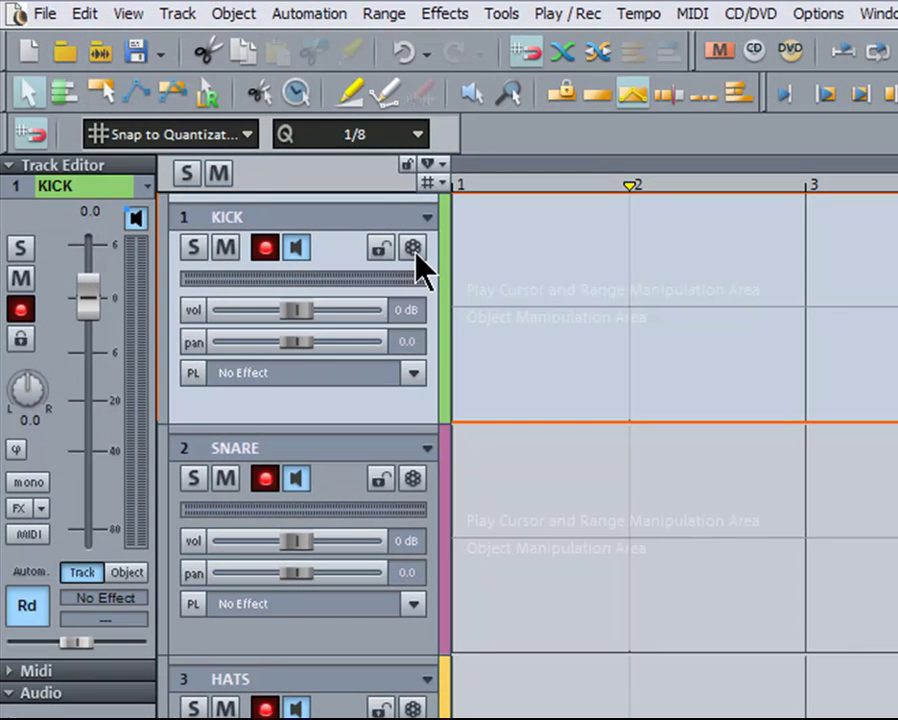
Open the KICK revolver options and the track commands menu, then close both without changes
click(413, 248)
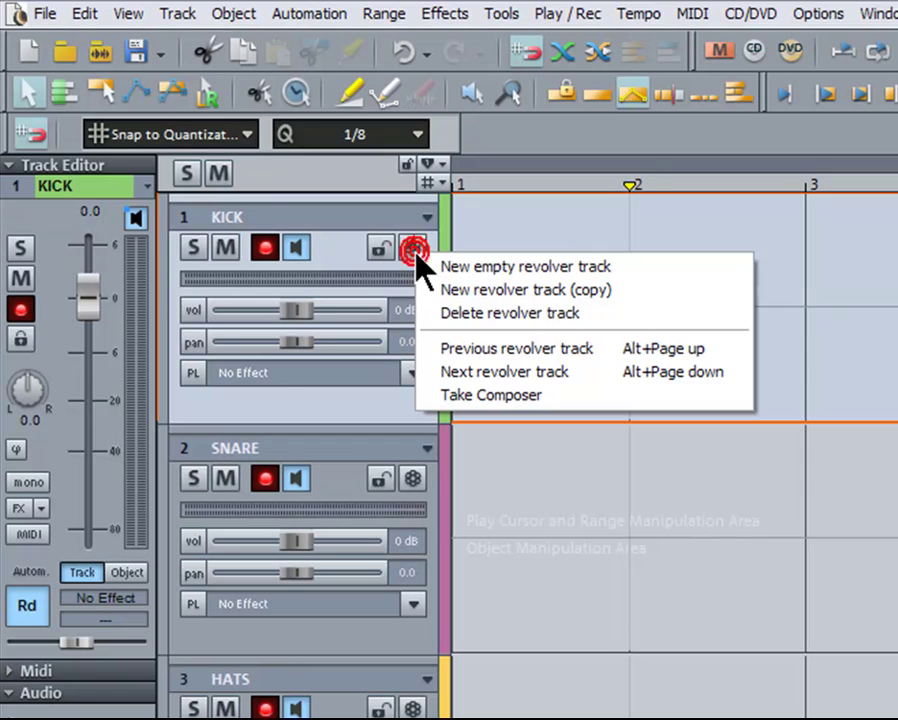
click(340, 243)
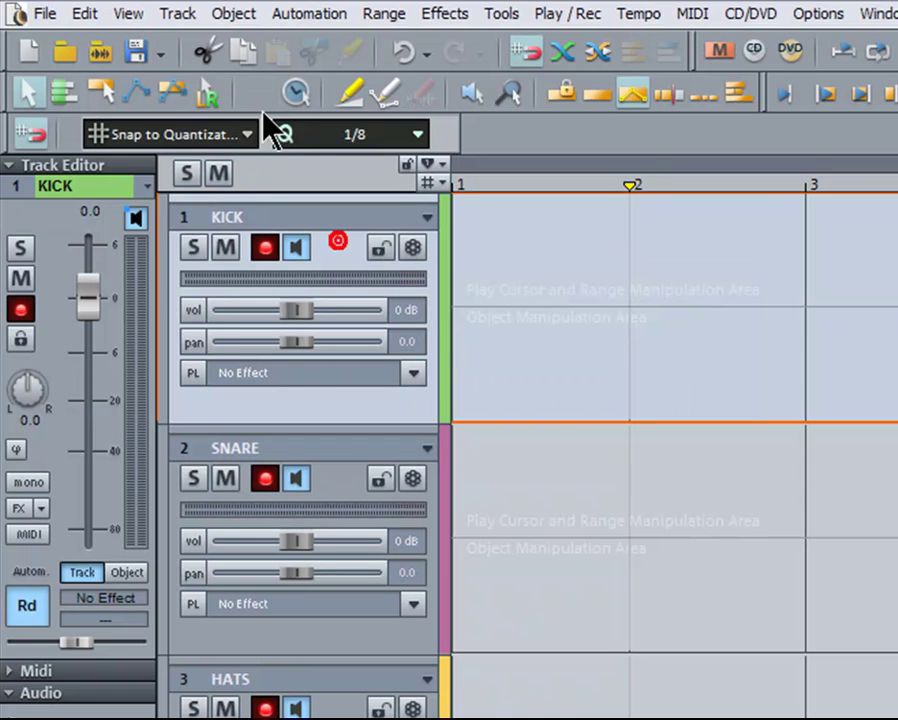
click(176, 16)
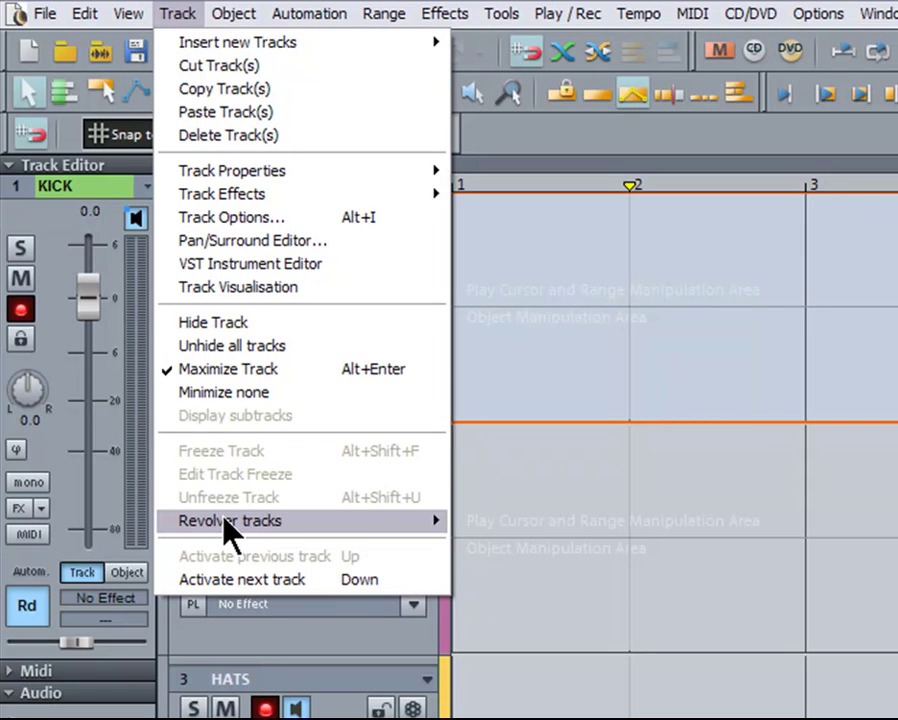
mouse_move(224, 524)
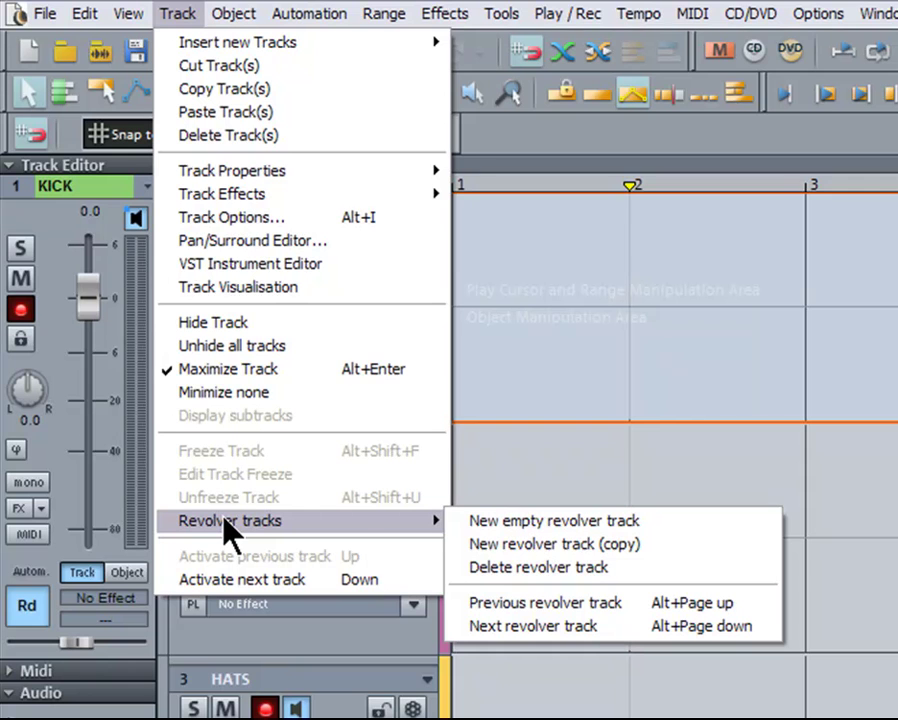
click(117, 438)
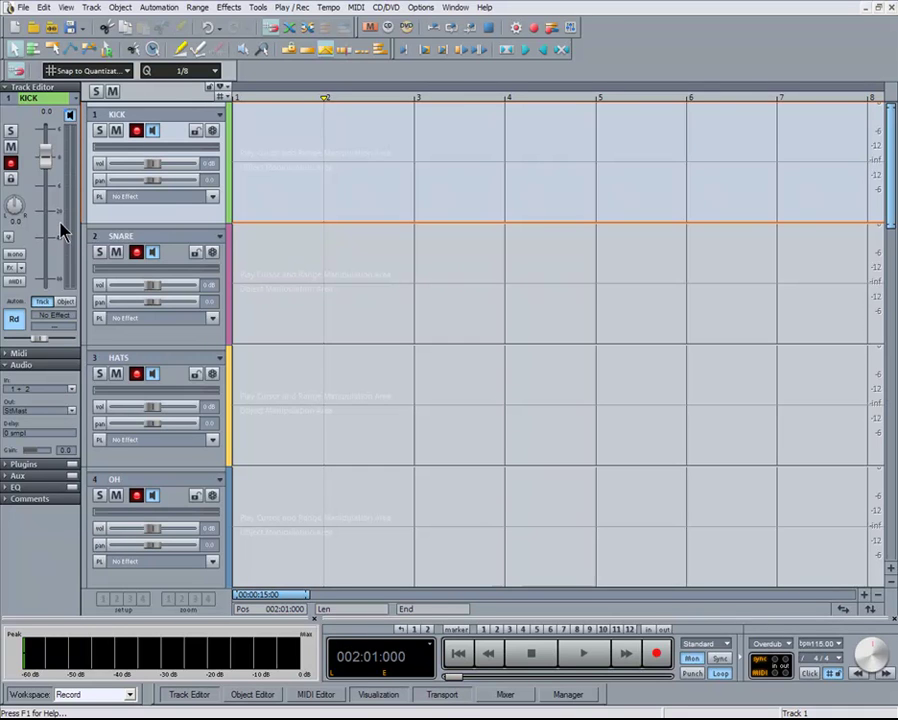
Set punch-in near bar 2 and punch-out at bar 6, enable punch mode, and select the range
click(650, 630)
click(689, 101)
click(663, 630)
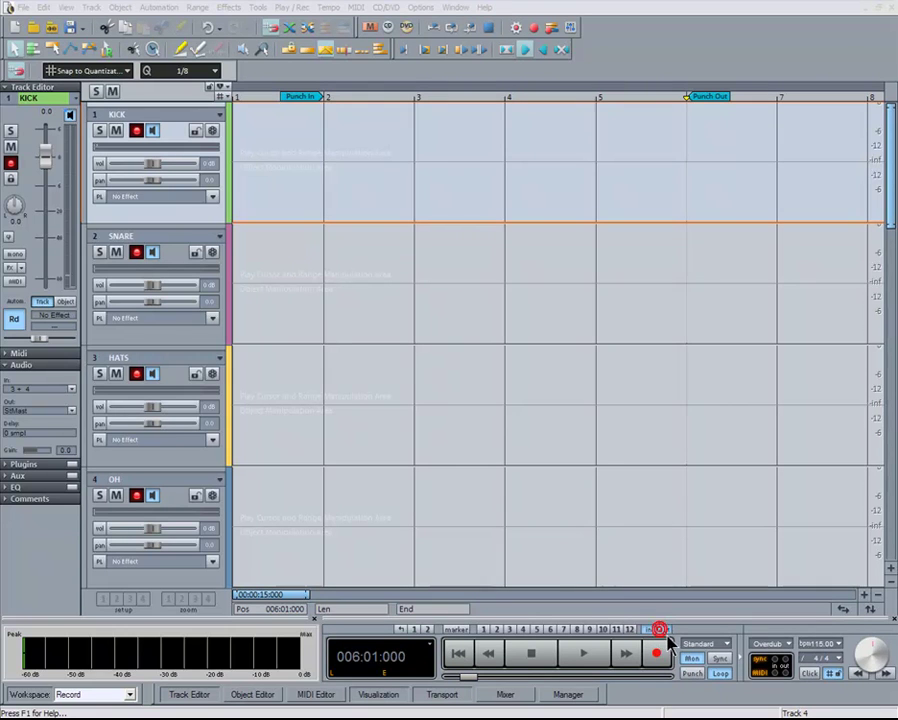
click(689, 674)
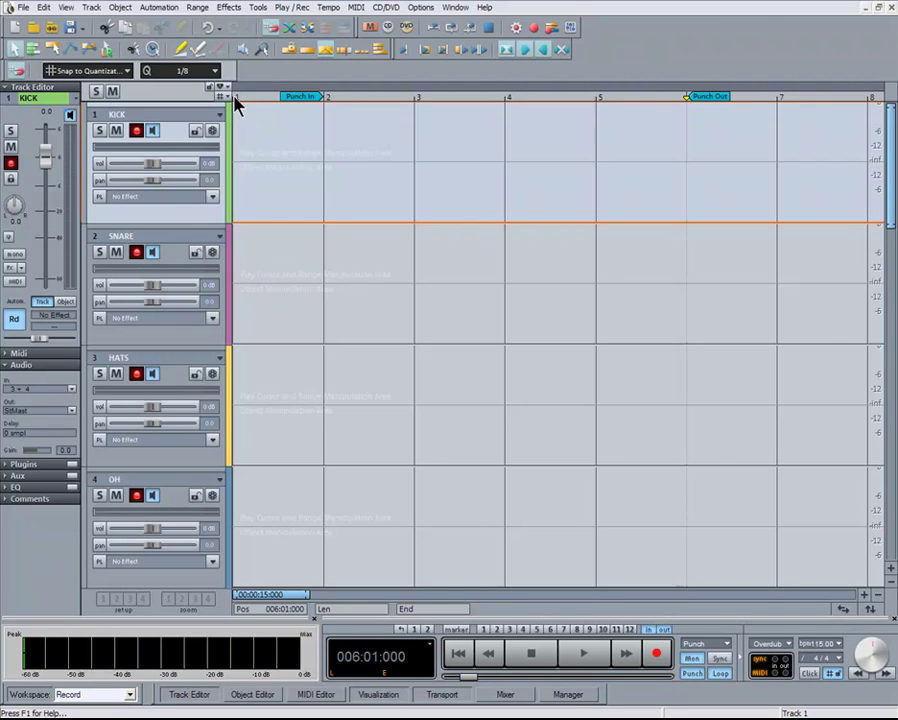
drag(234, 100, 688, 124)
Record drum takes on KICK, SNARE, HATS and OH within the punch range, then stop and keep them
key(r)
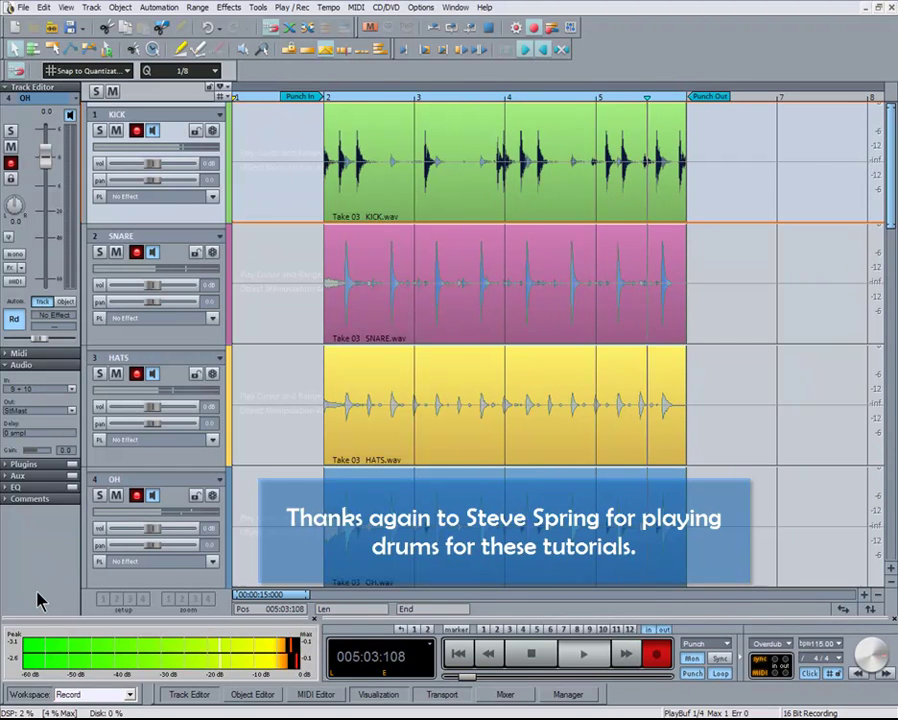
key(space)
key(Return)
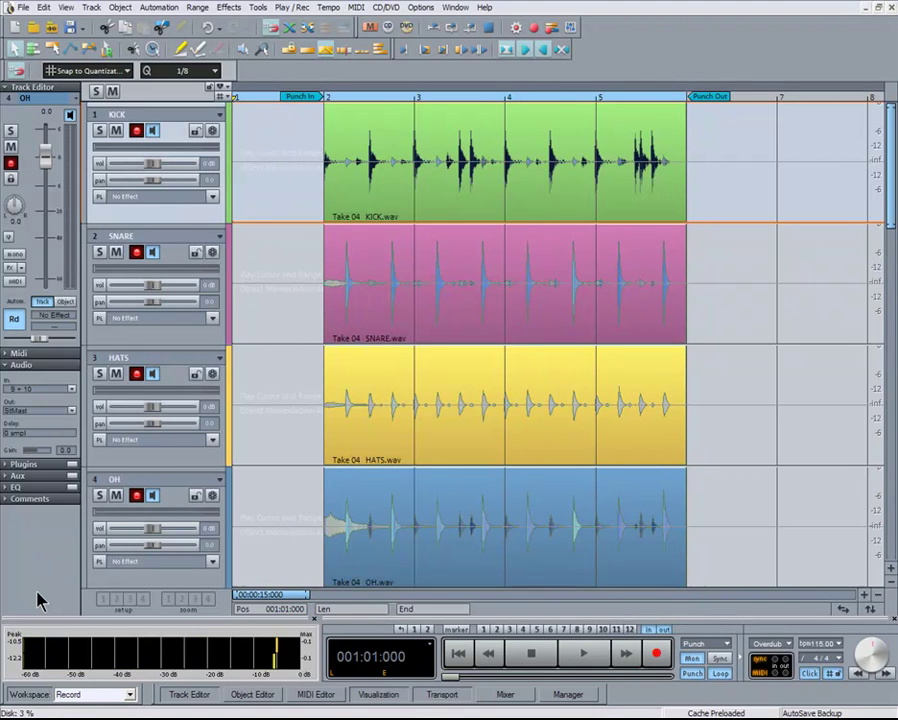
Move to bar 2 and select the Take 01 clips on all four drum tracks
click(325, 97)
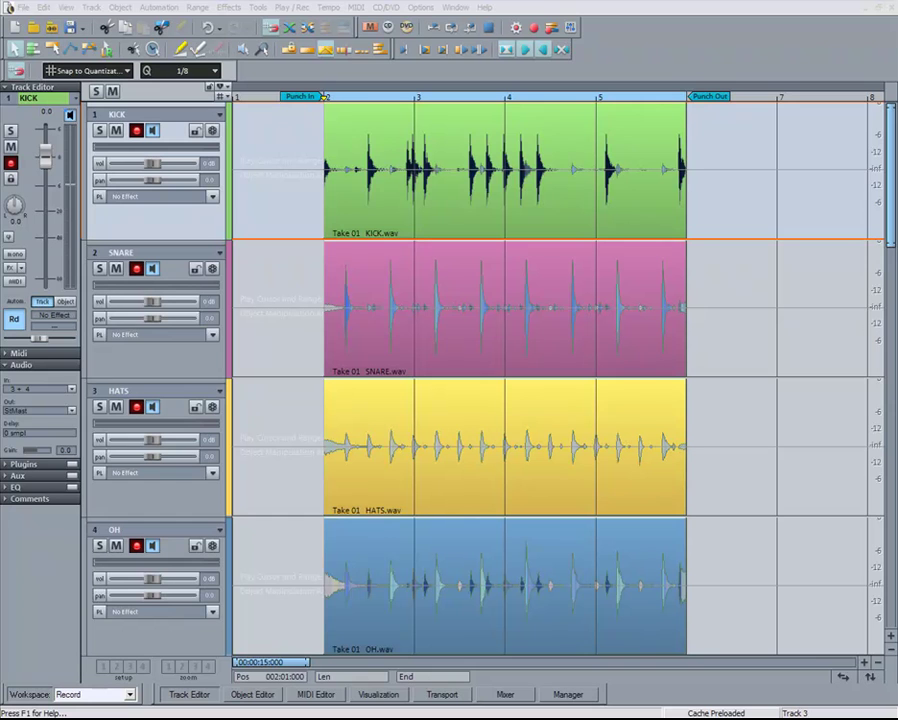
click(368, 217)
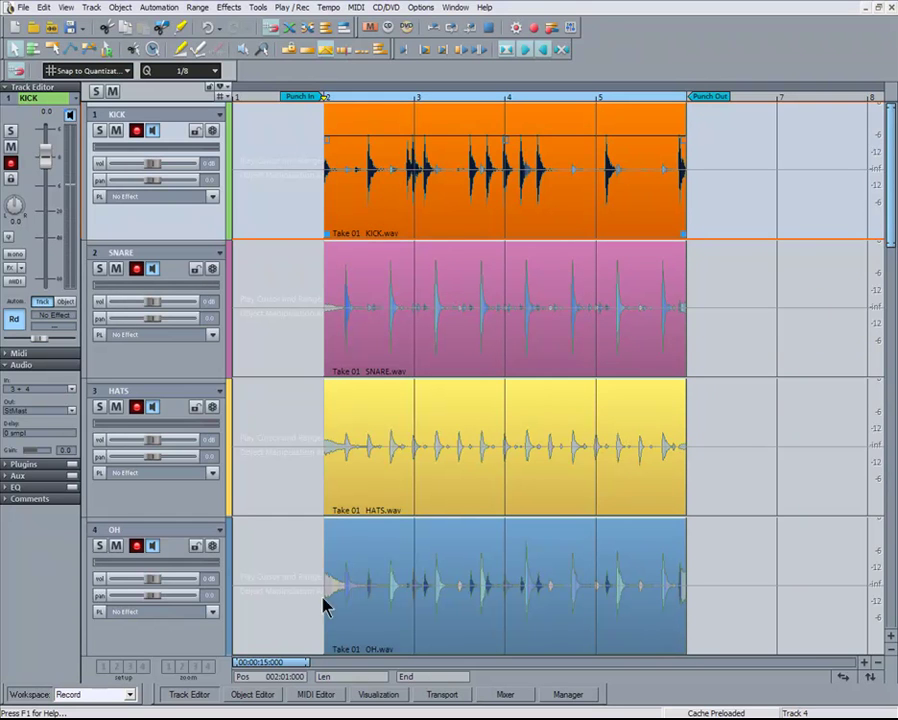
shift+click(346, 626)
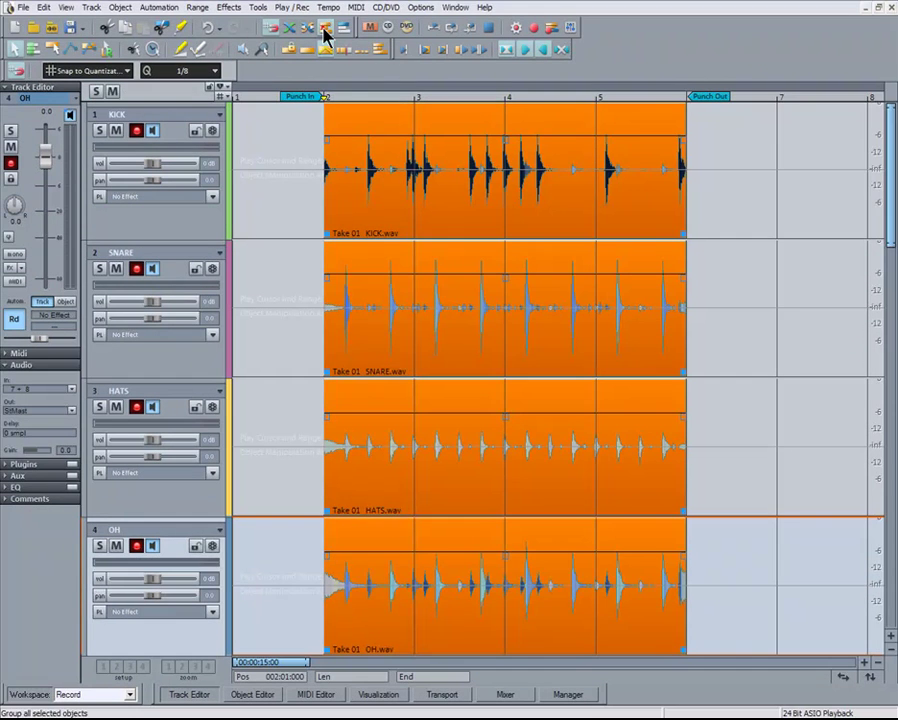
Group the four drum clips and show the Takes list with Replace takes on all tracks enabled
click(452, 145)
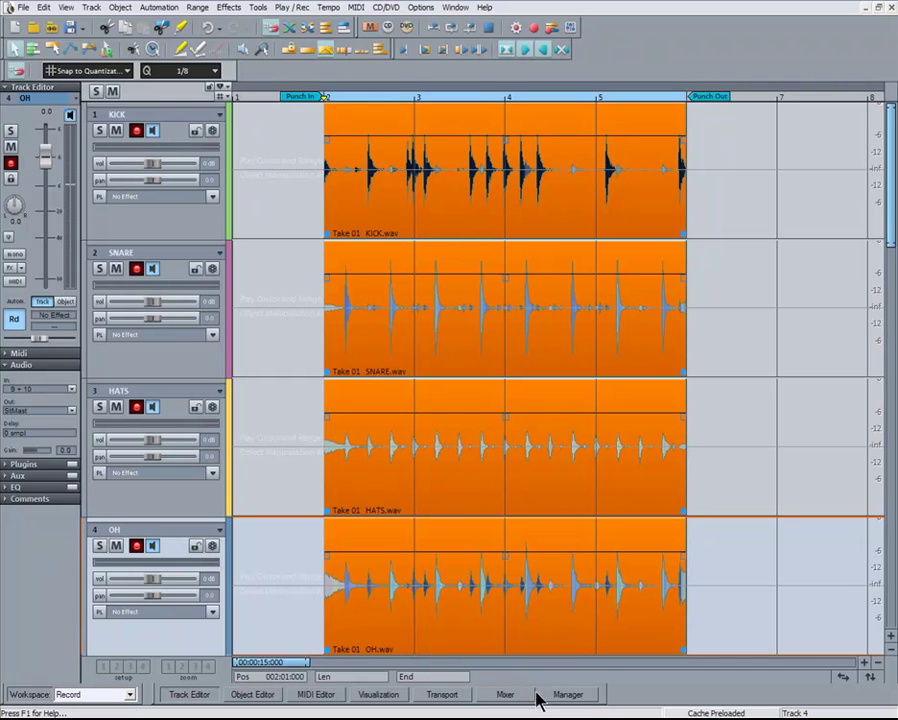
click(566, 694)
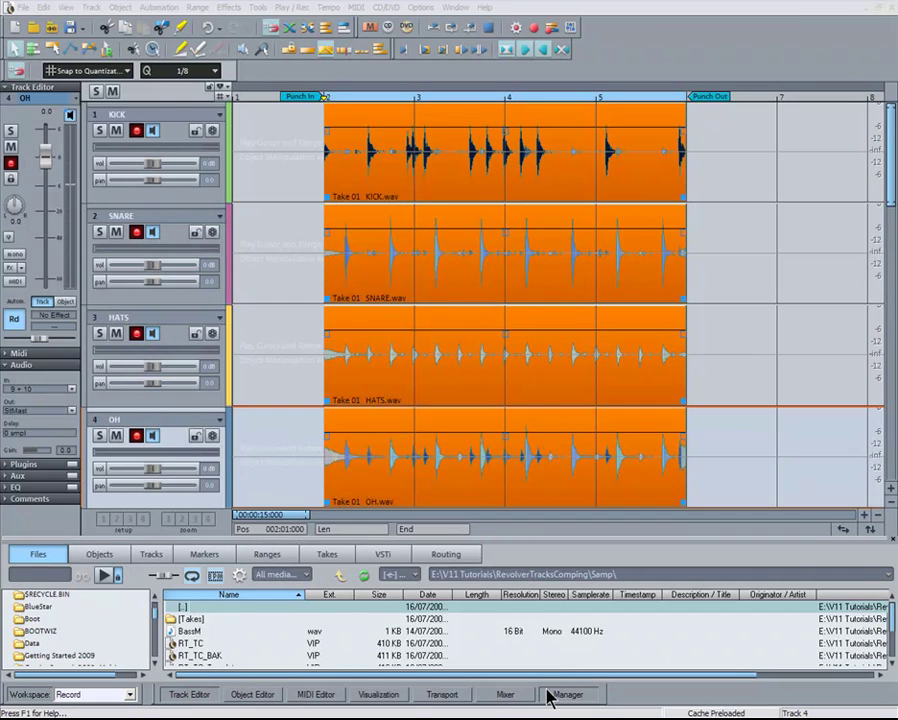
click(329, 555)
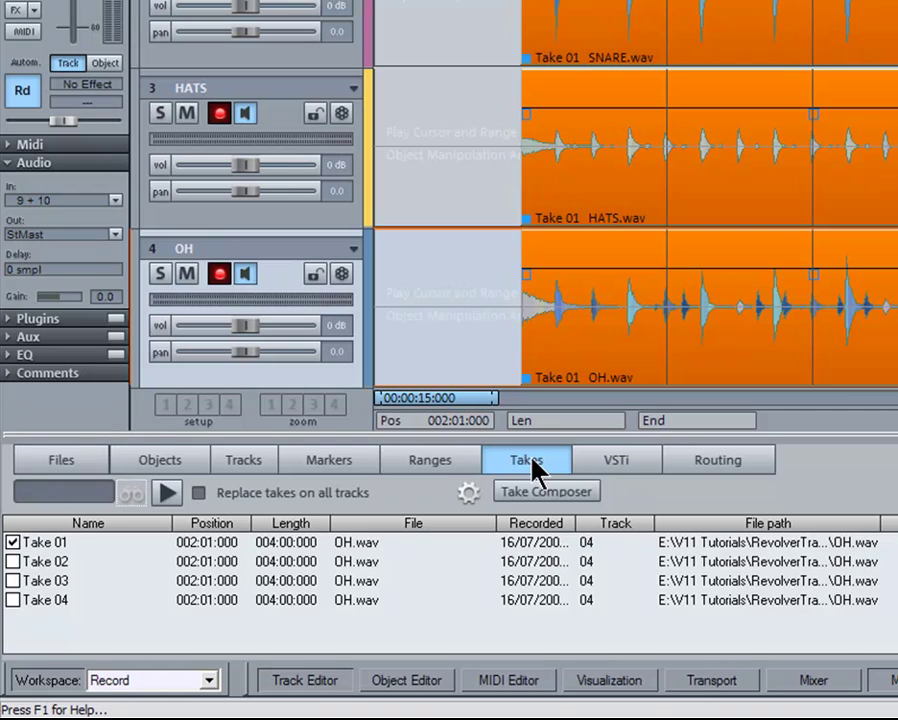
click(201, 493)
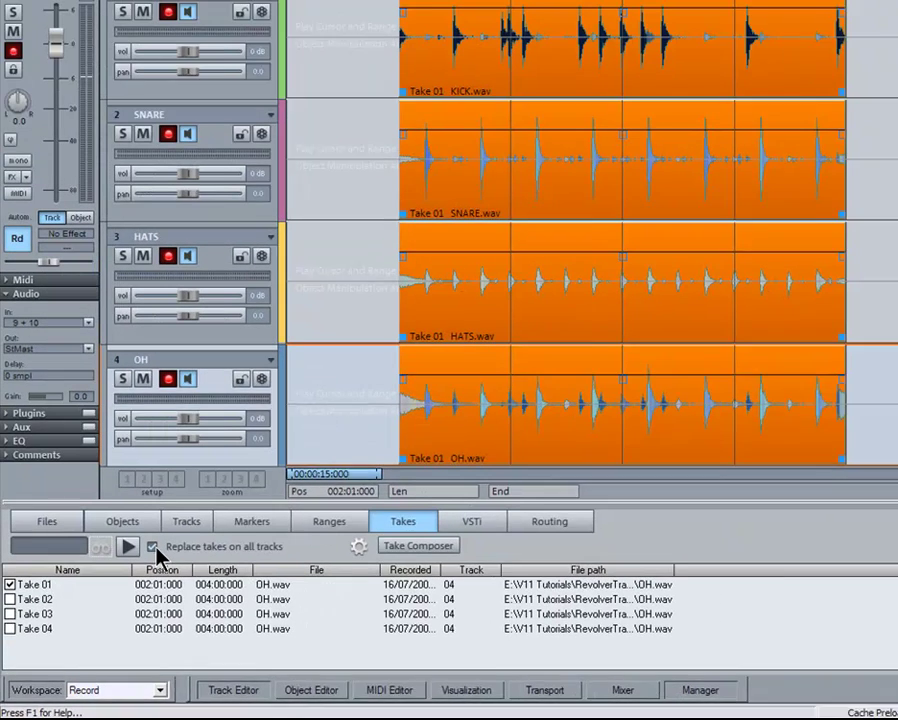
Audition Take 02, Take 03 and Take 04 during playback, then return to Take 01
key(space)
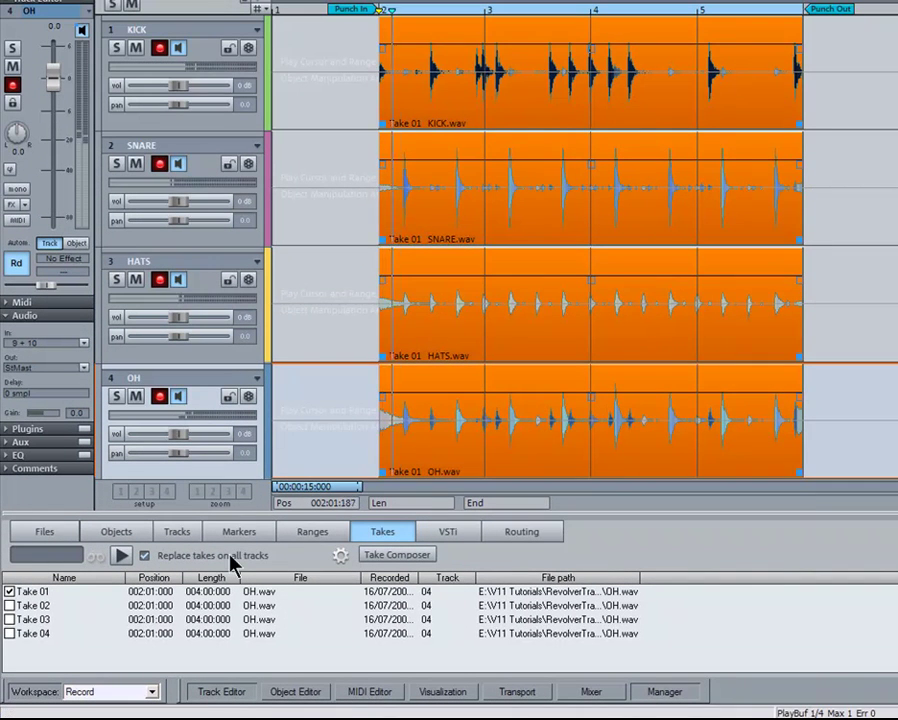
click(10, 606)
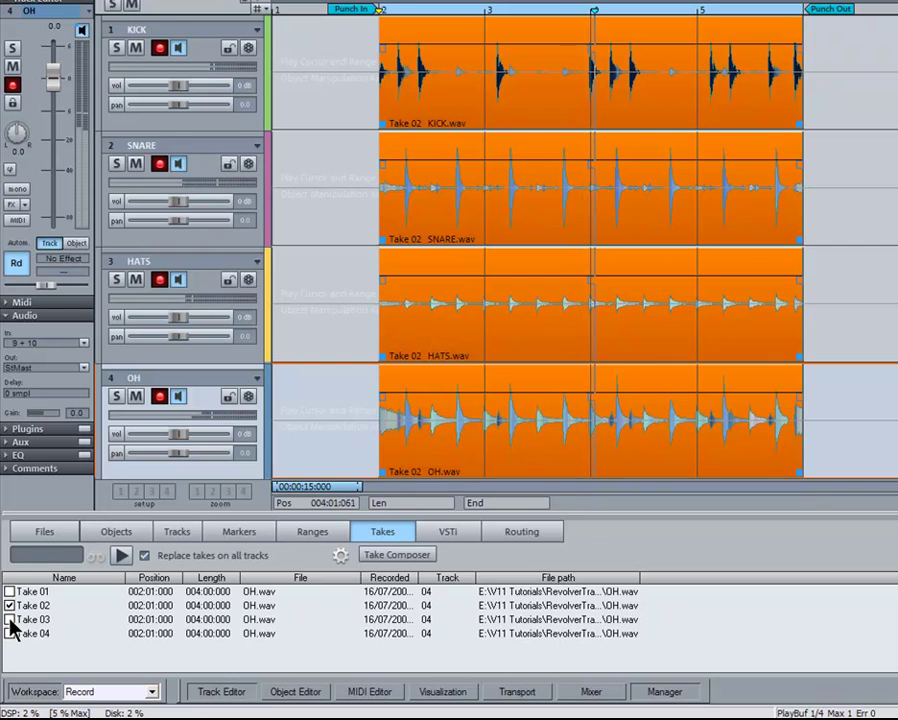
click(10, 620)
click(10, 634)
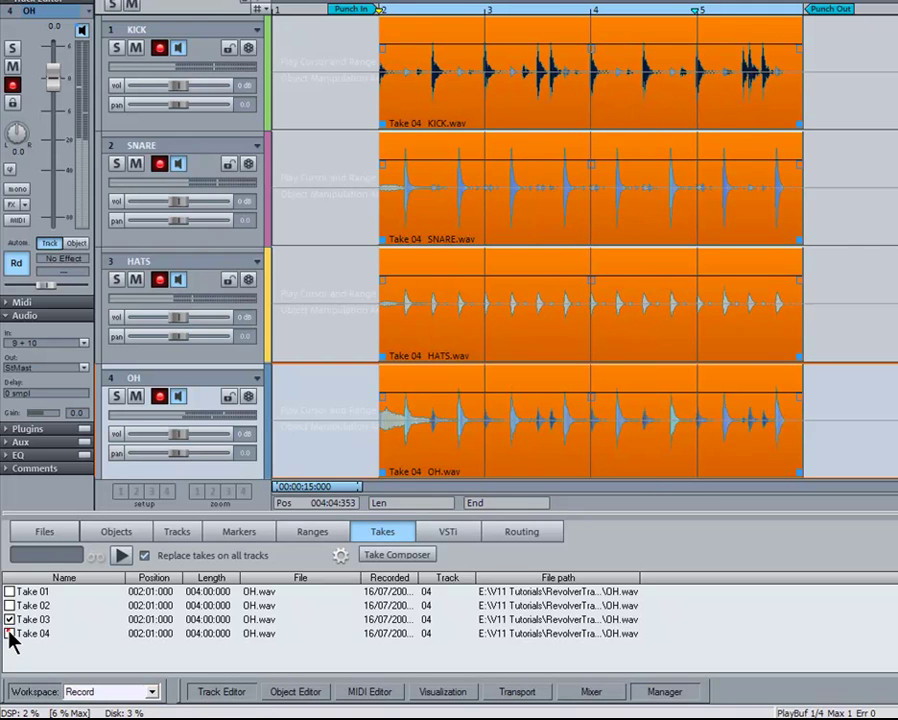
click(10, 592)
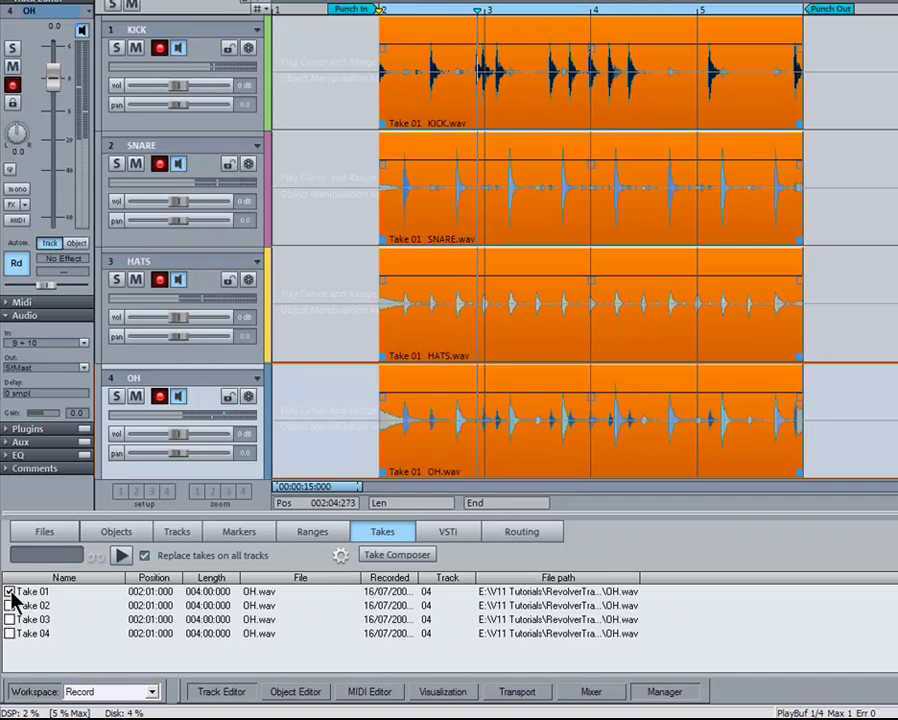
key(space)
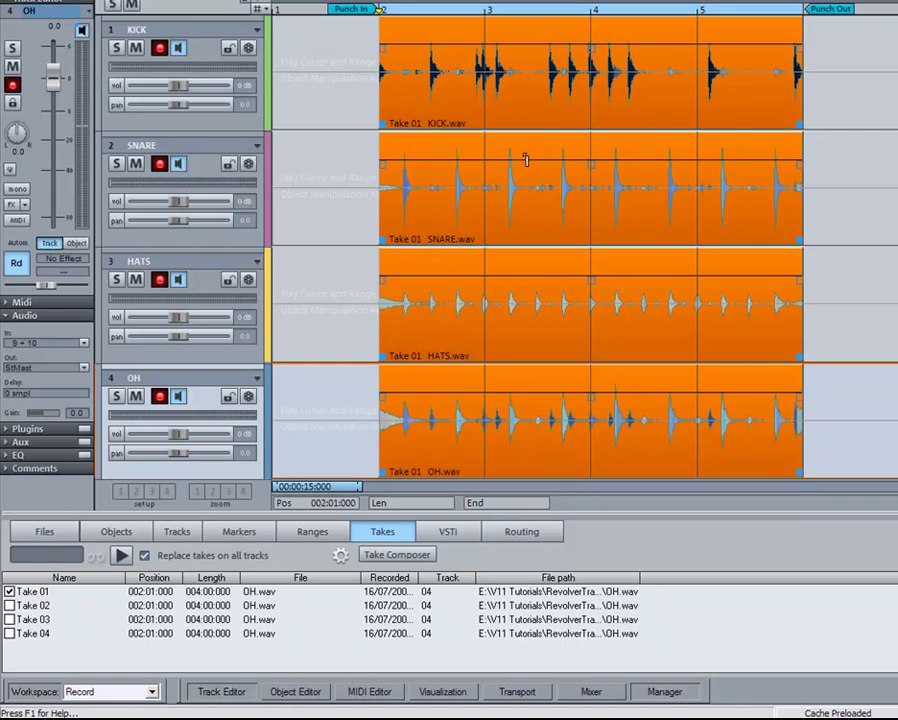
right_click(541, 103)
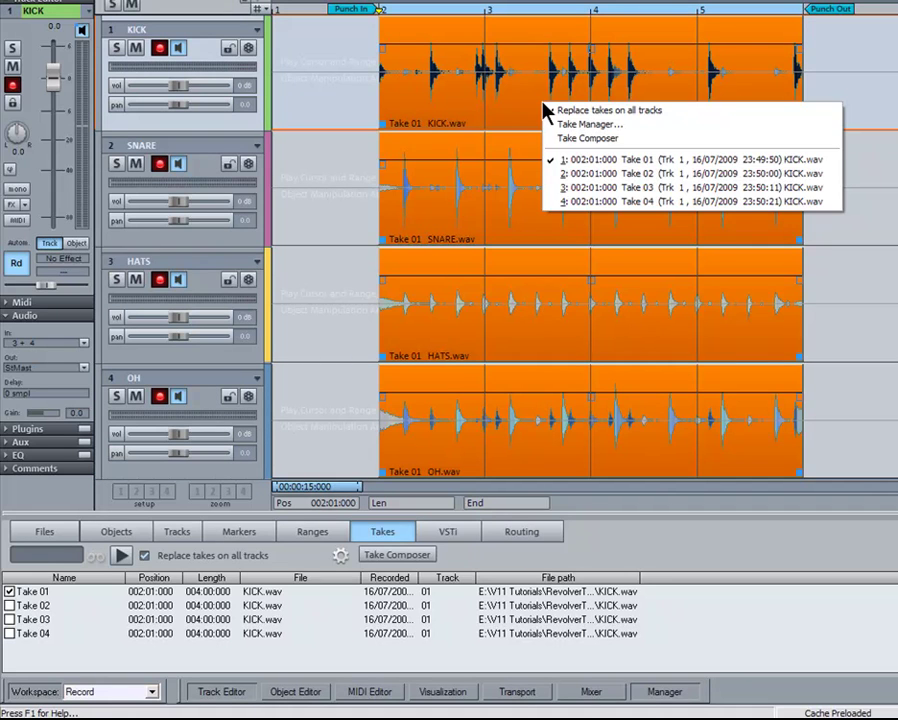
click(566, 174)
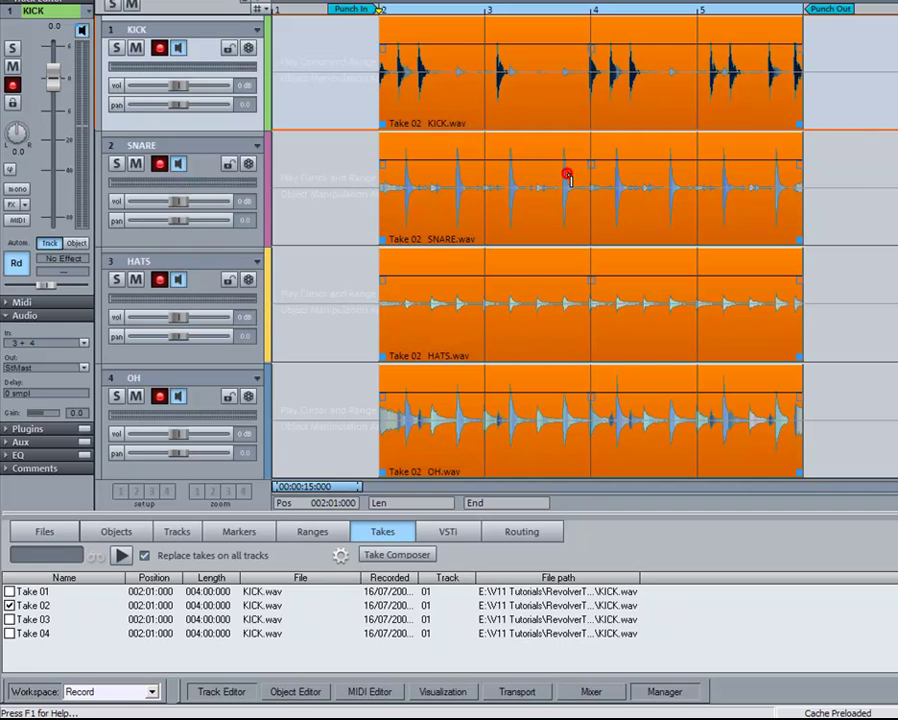
right_click(566, 110)
click(587, 199)
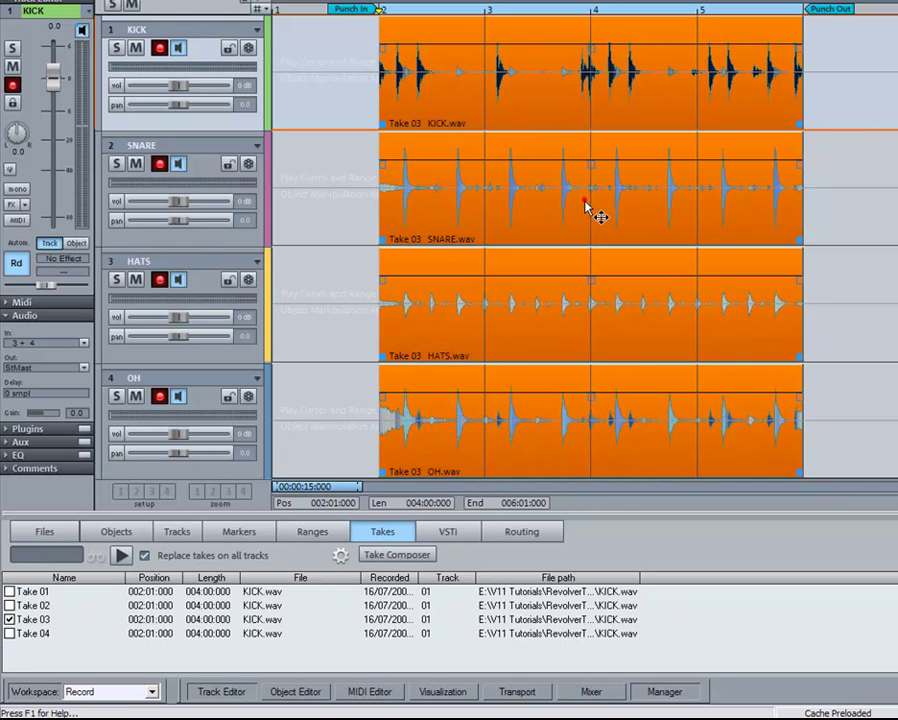
right_click(566, 114)
click(592, 214)
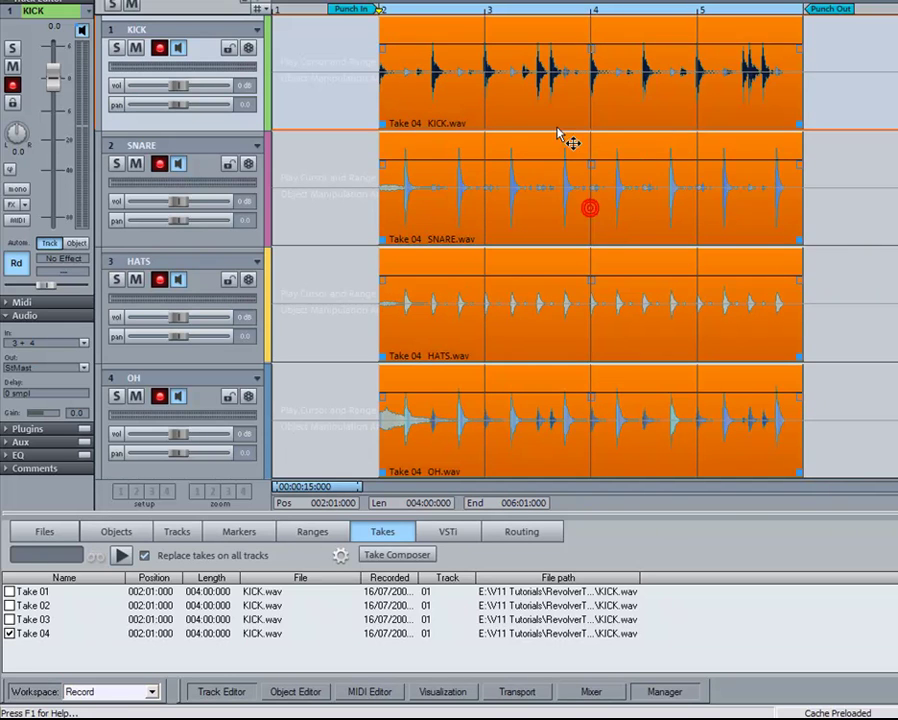
right_click(553, 104)
click(583, 168)
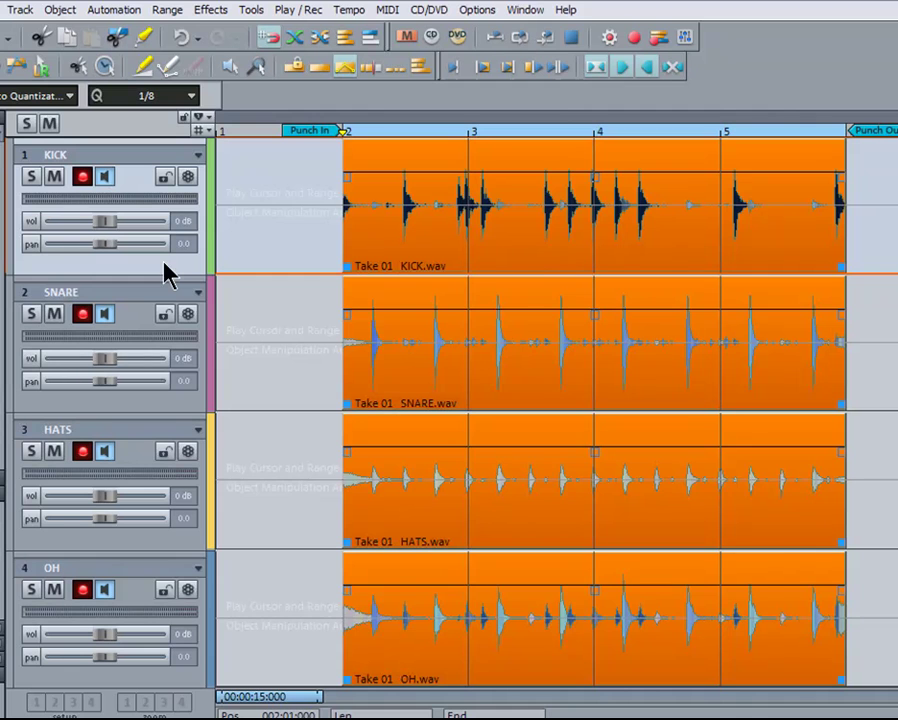
Select OH and create a copied revolver version: KICK.01, SNARE.01, HATS.01 and OH.01
click(145, 603)
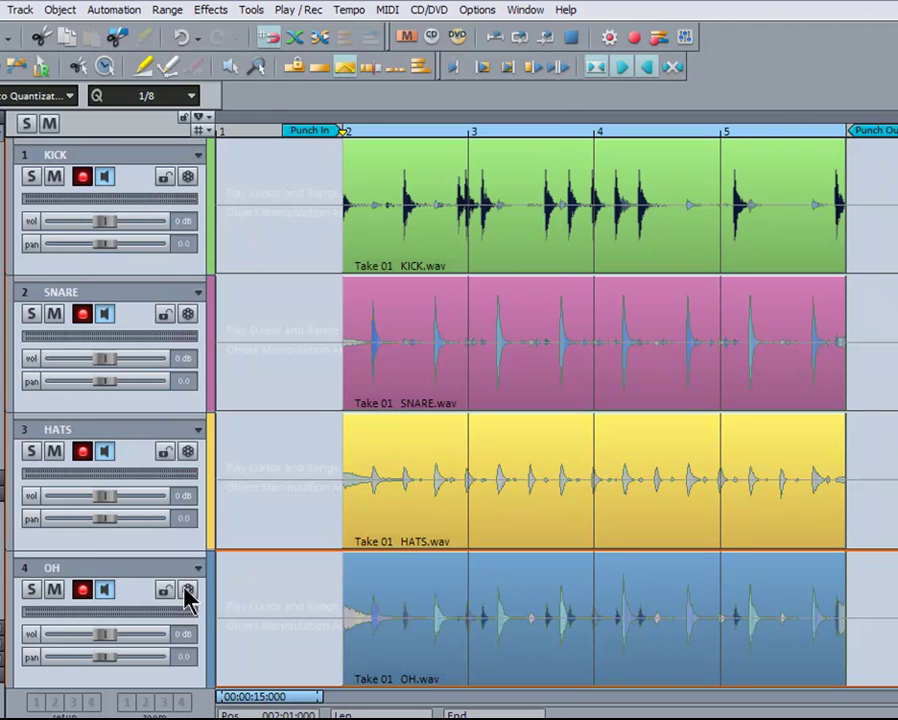
click(187, 591)
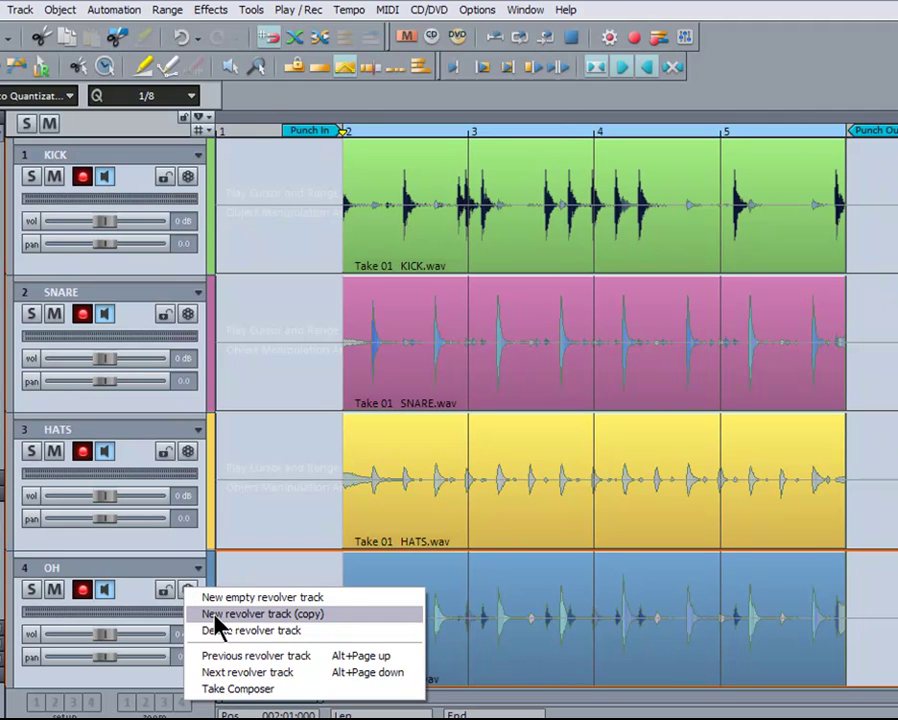
click(216, 614)
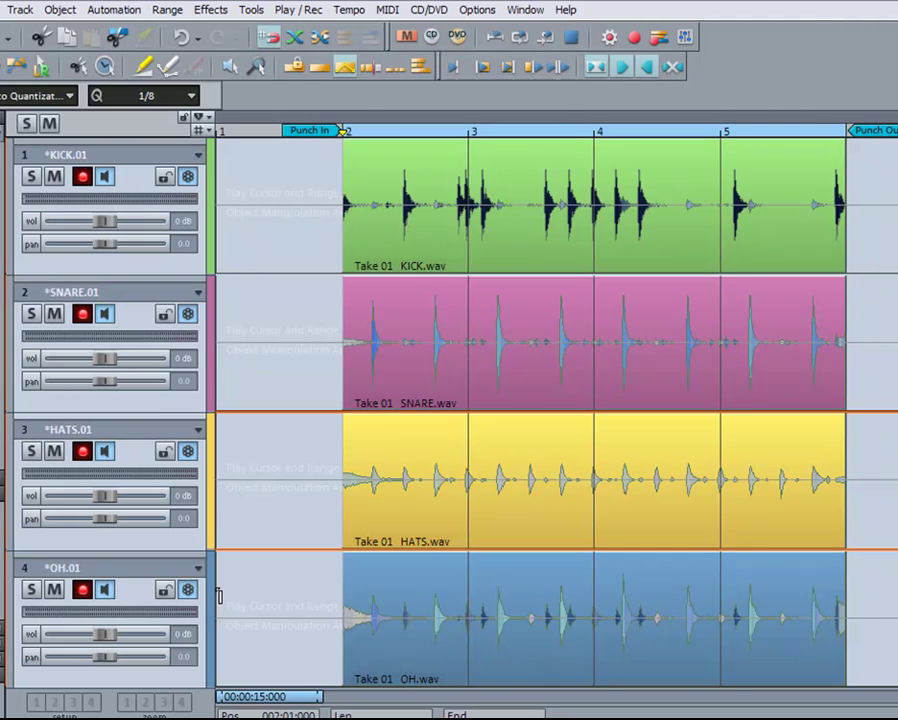
click(189, 452)
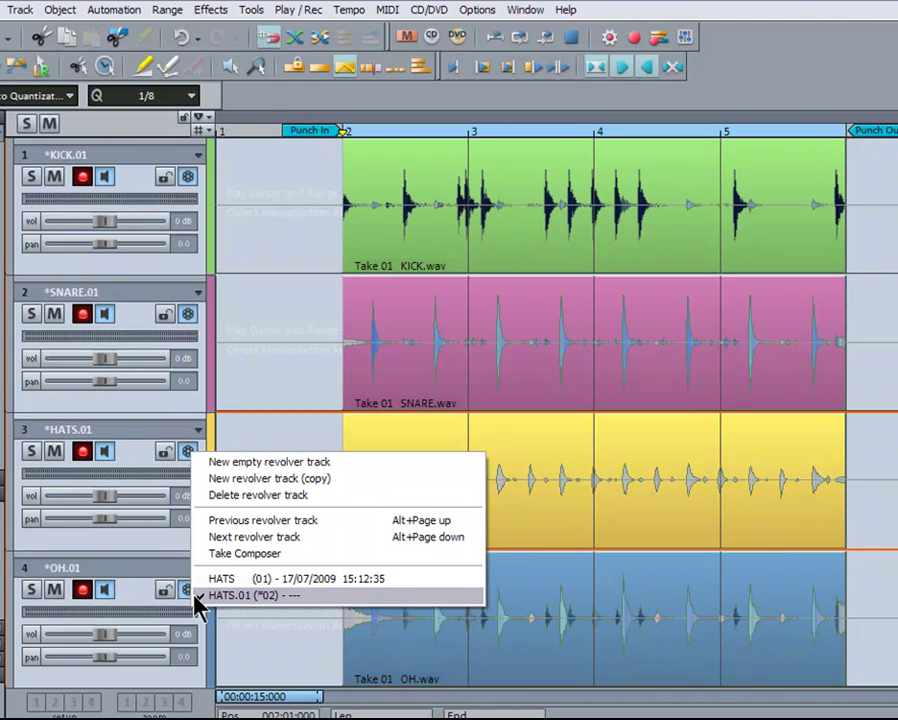
click(156, 553)
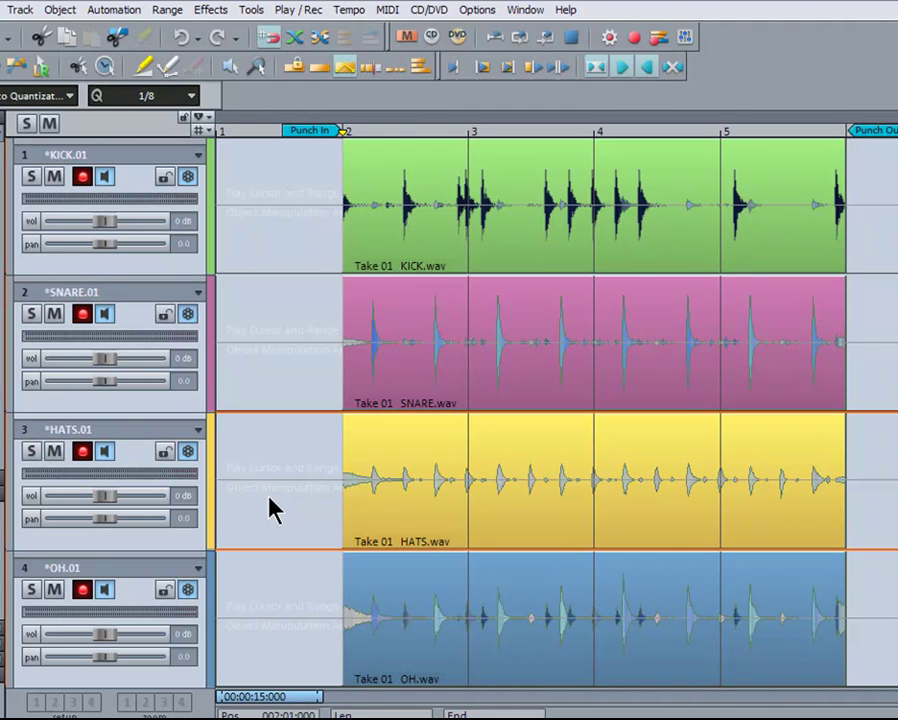
Split all four drum tracks at bars 3, 4 and 5 using cut mode
click(291, 38)
click(467, 304)
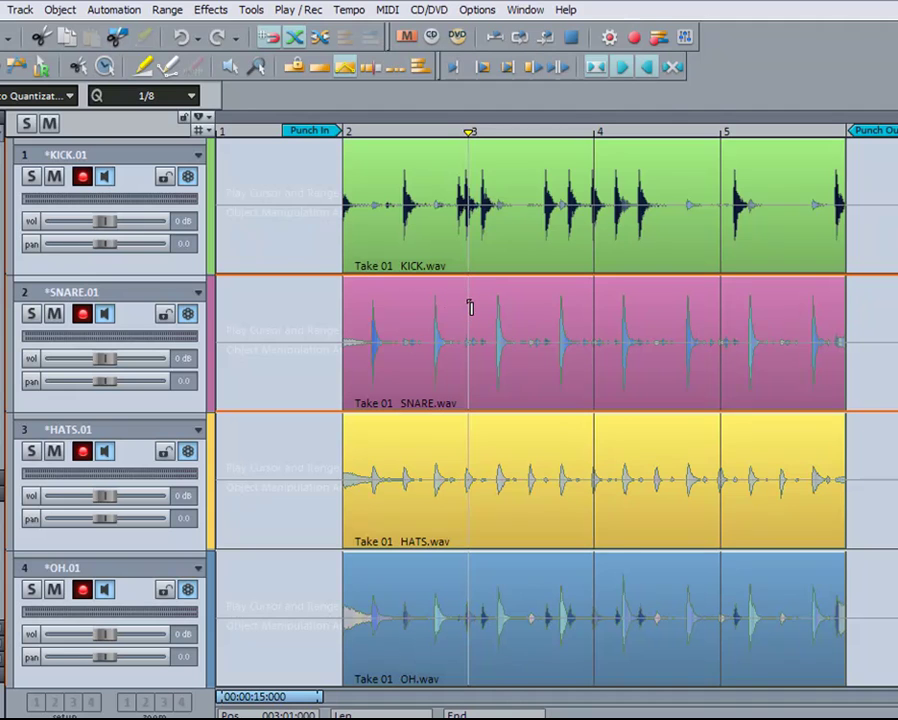
click(470, 306)
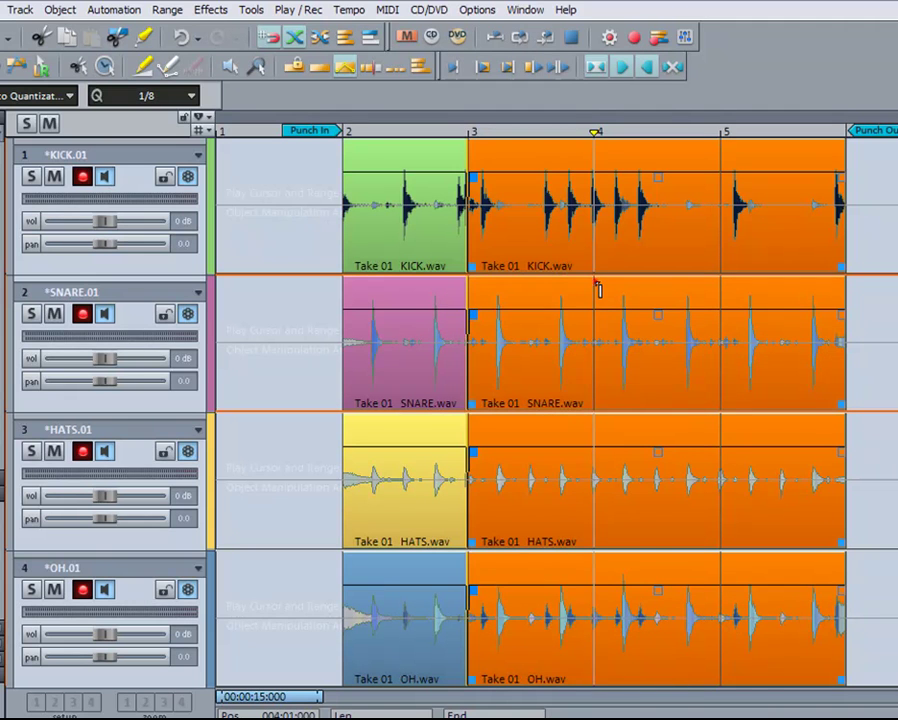
click(596, 284)
click(721, 287)
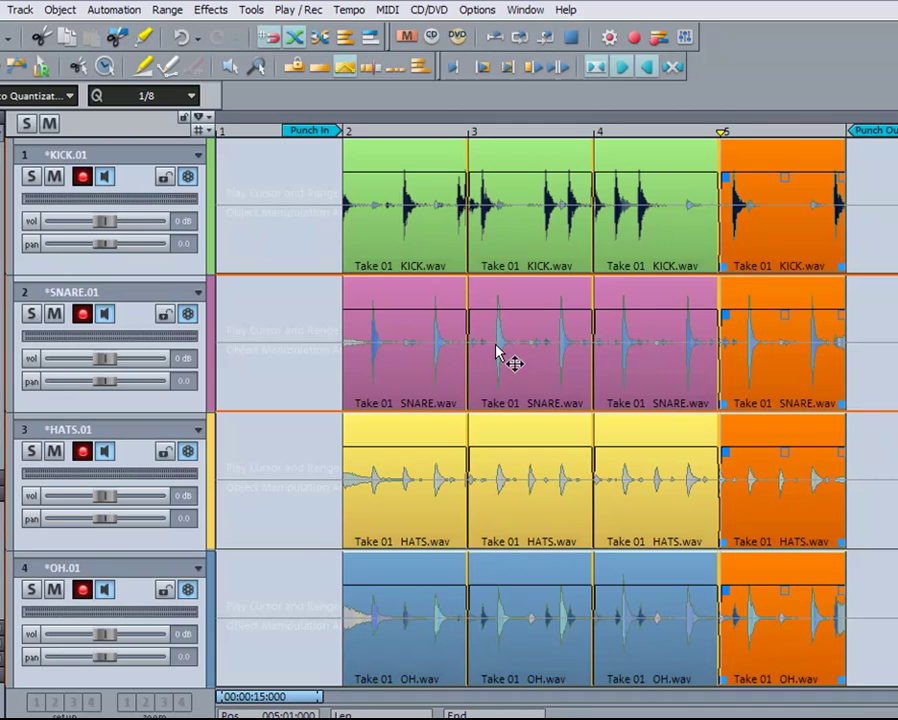
Use Take 02 for the bar 3 section and Take 03 for bar 4 on all tracks
right_click(498, 352)
click(500, 354)
click(512, 427)
right_click(651, 374)
click(660, 382)
click(688, 471)
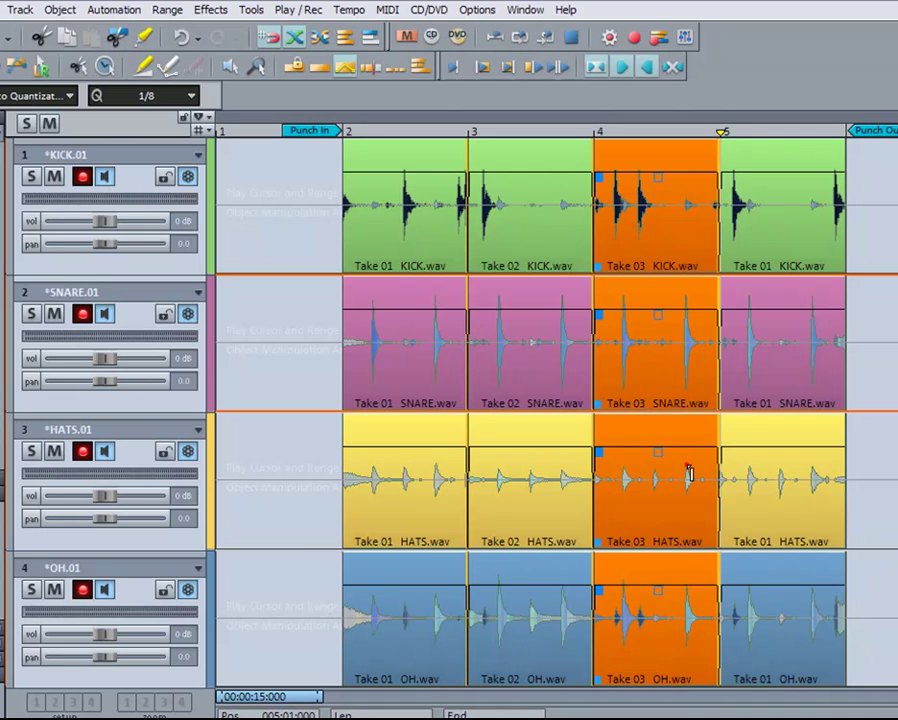
Audition the comp from bar 2 and start the Take 03 section slightly before bar 4
click(340, 180)
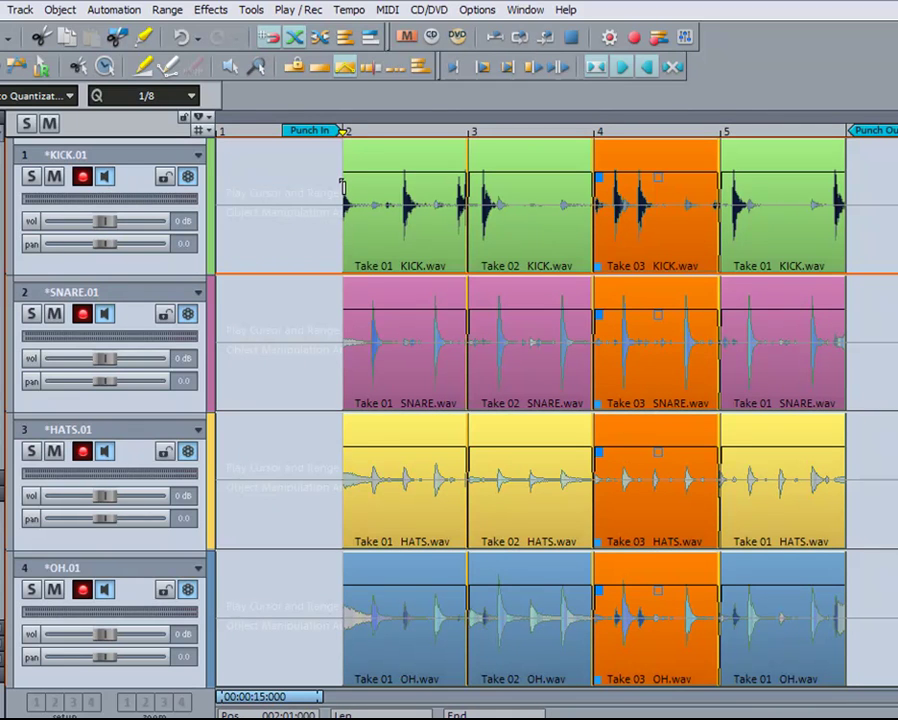
key(space)
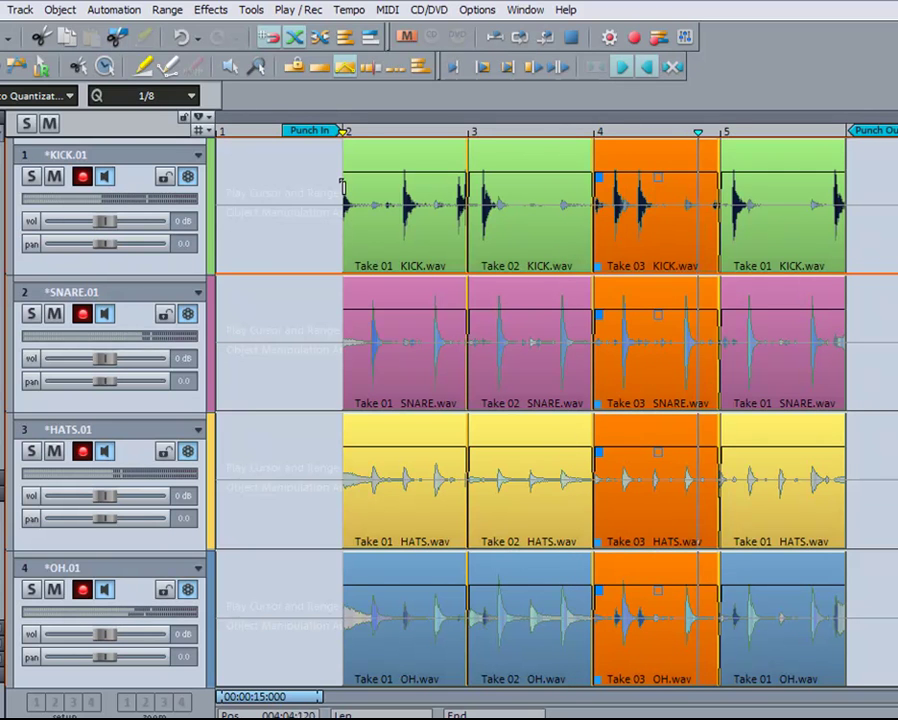
key(space)
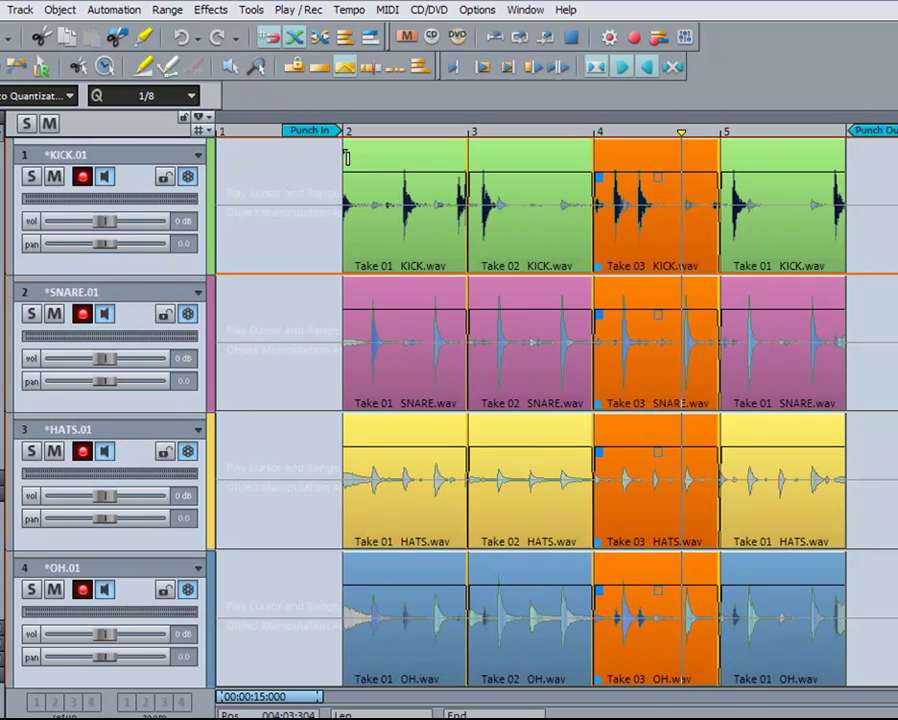
drag(593, 400, 590, 401)
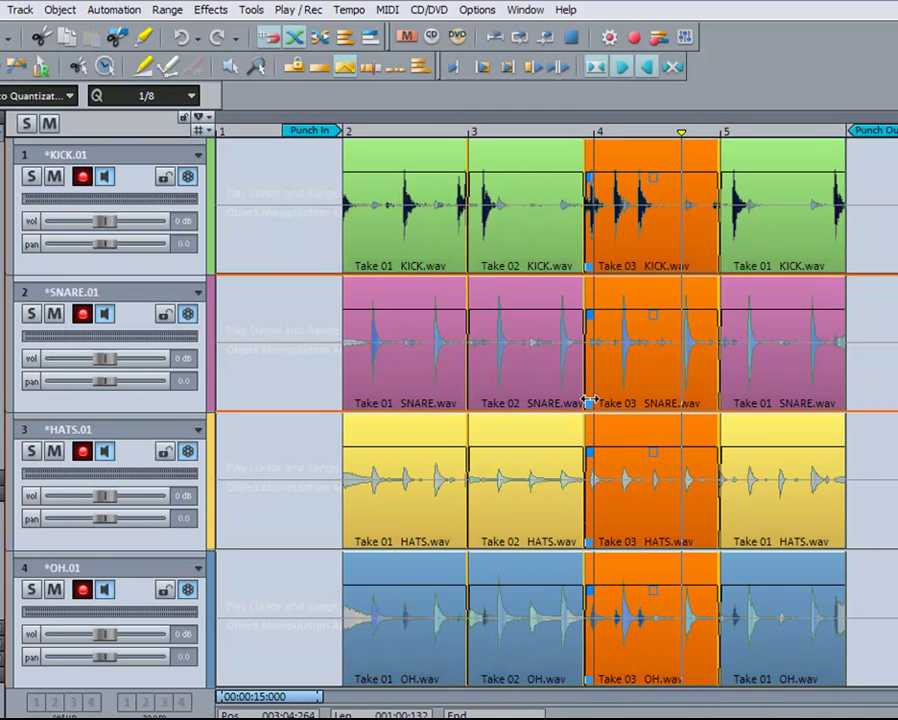
click(433, 183)
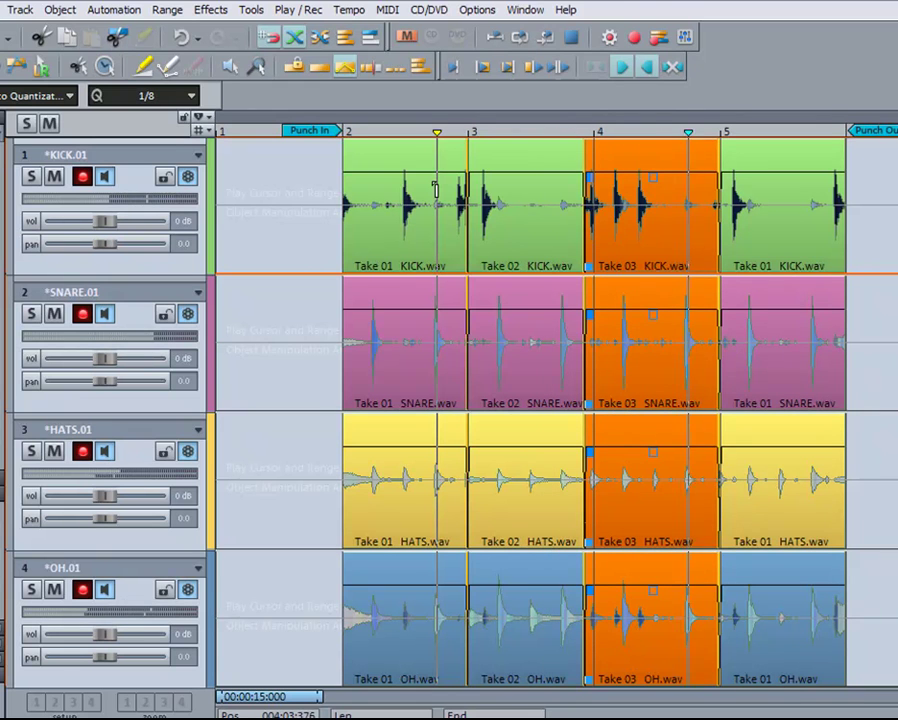
Audition the edit, then switch all tracks back to the original KICK, SNARE, HATS and OH version
key(space)
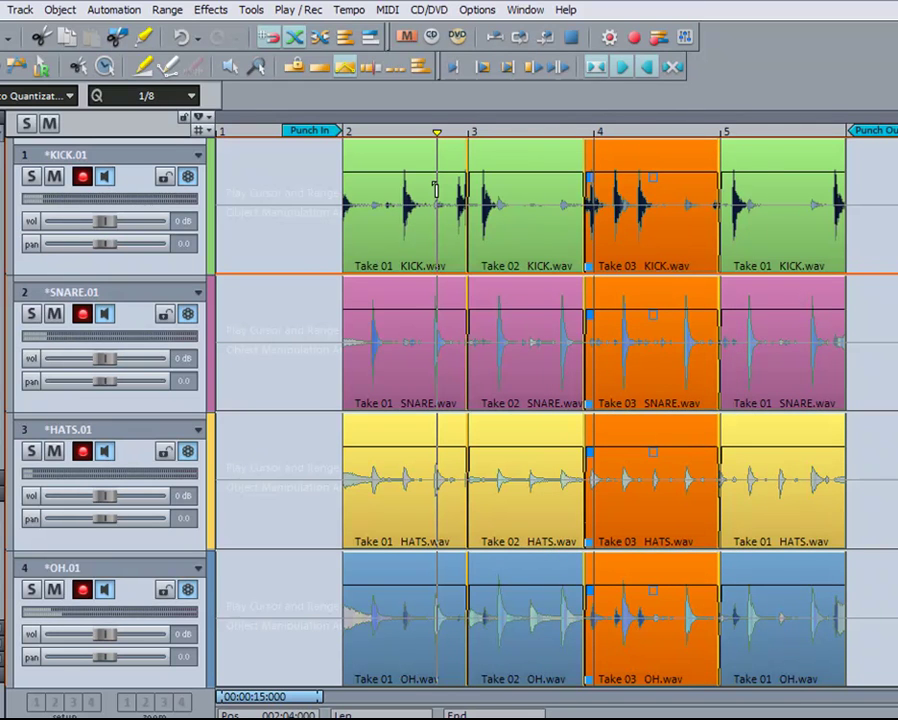
click(345, 190)
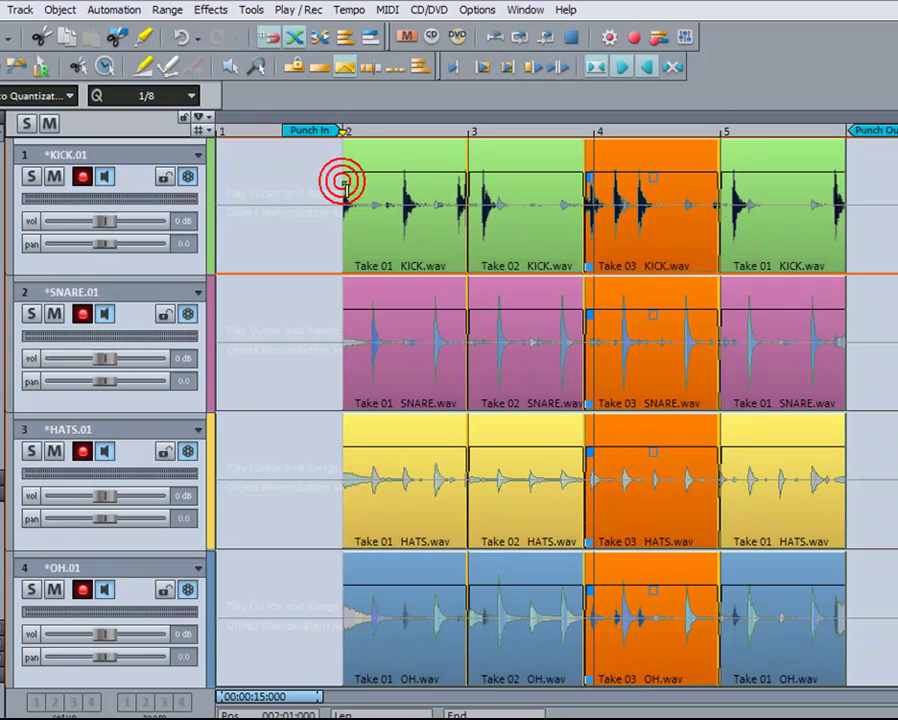
click(194, 180)
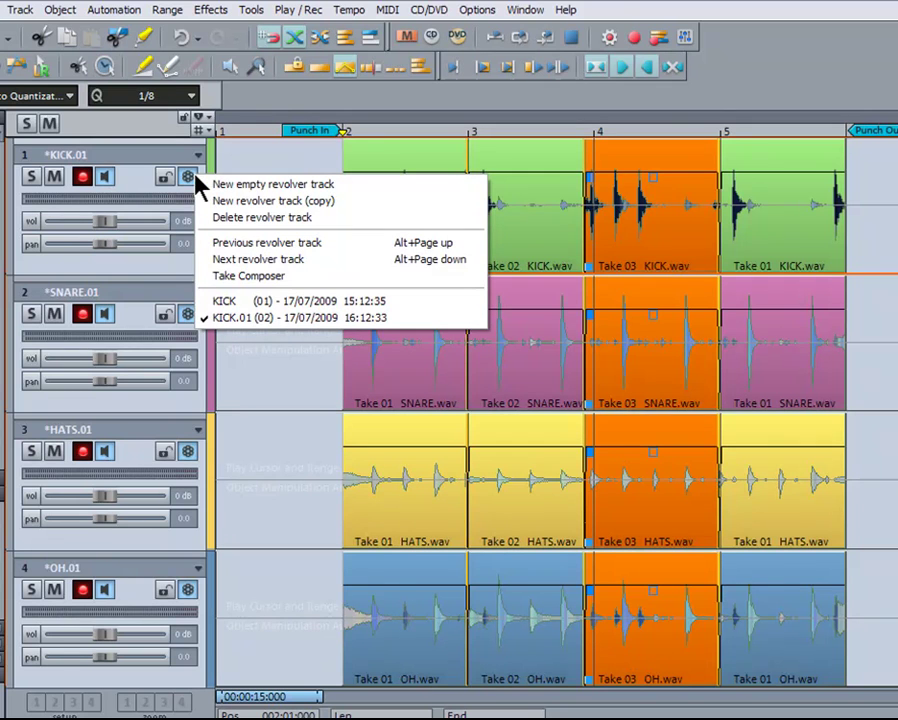
click(236, 302)
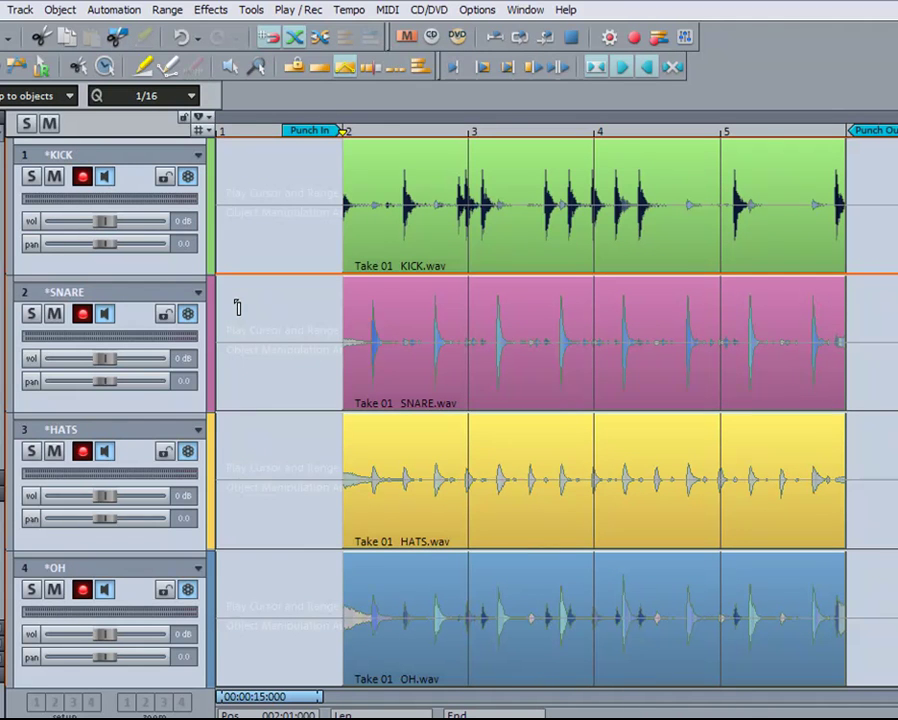
click(186, 177)
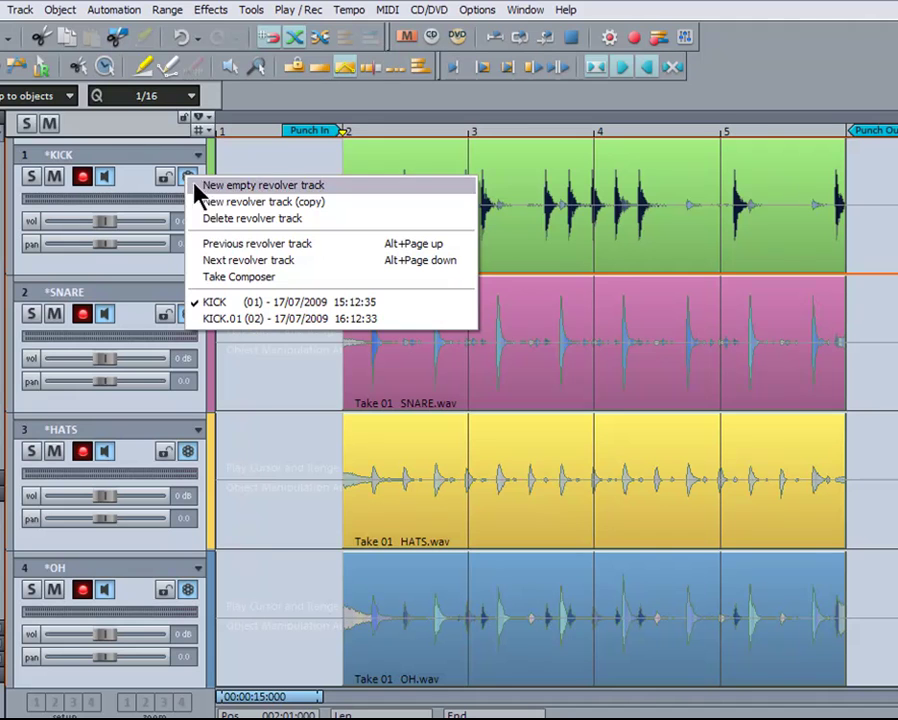
Create the .02 copied version and split all tracks at bar 2 beat 3 and bar 3 beat 2
click(213, 204)
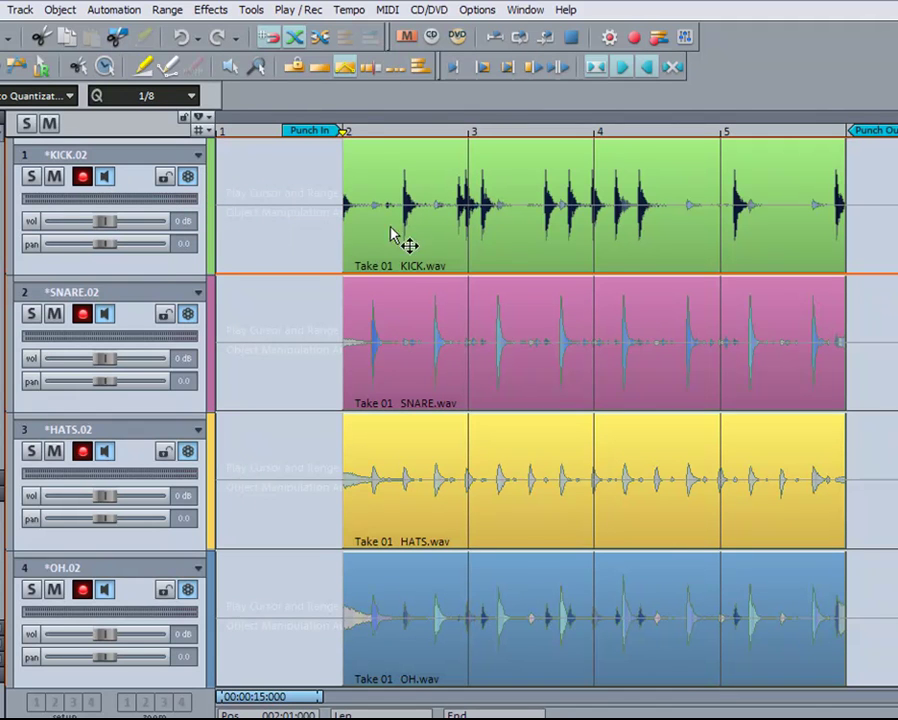
click(429, 201)
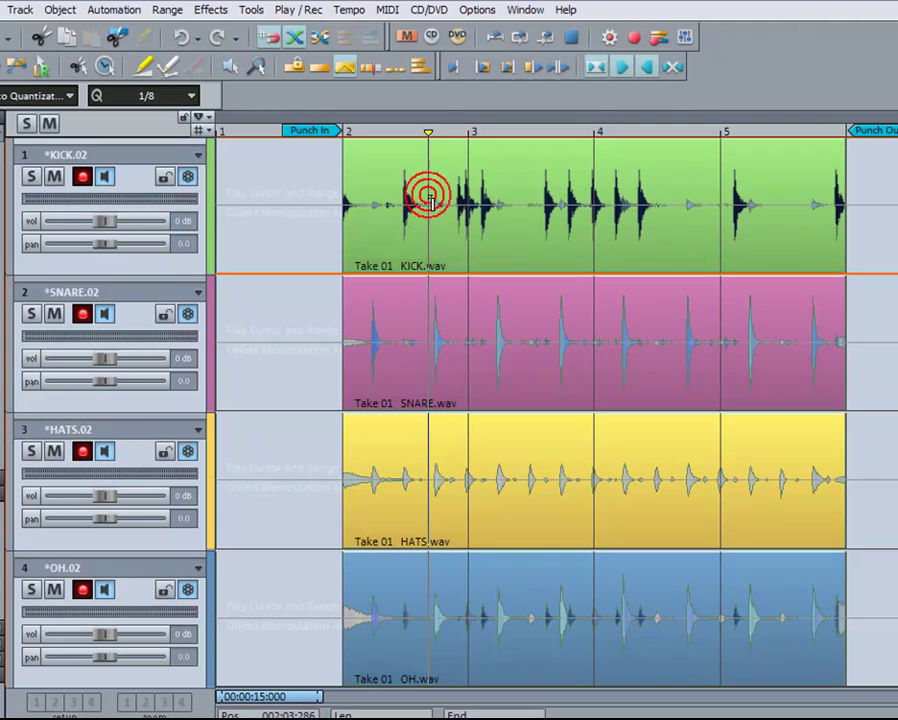
key(t)
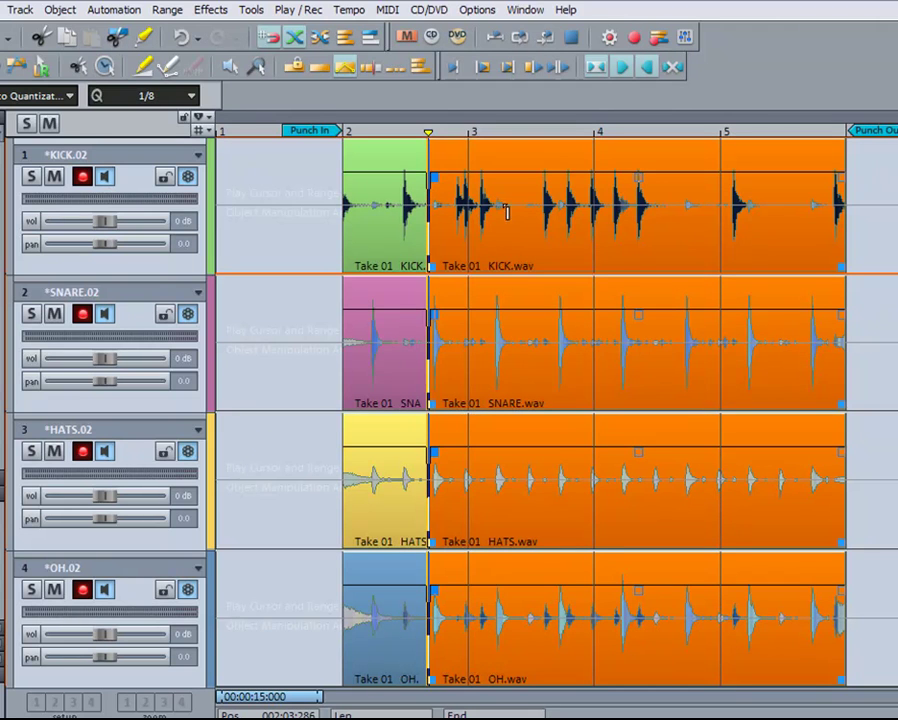
click(521, 195)
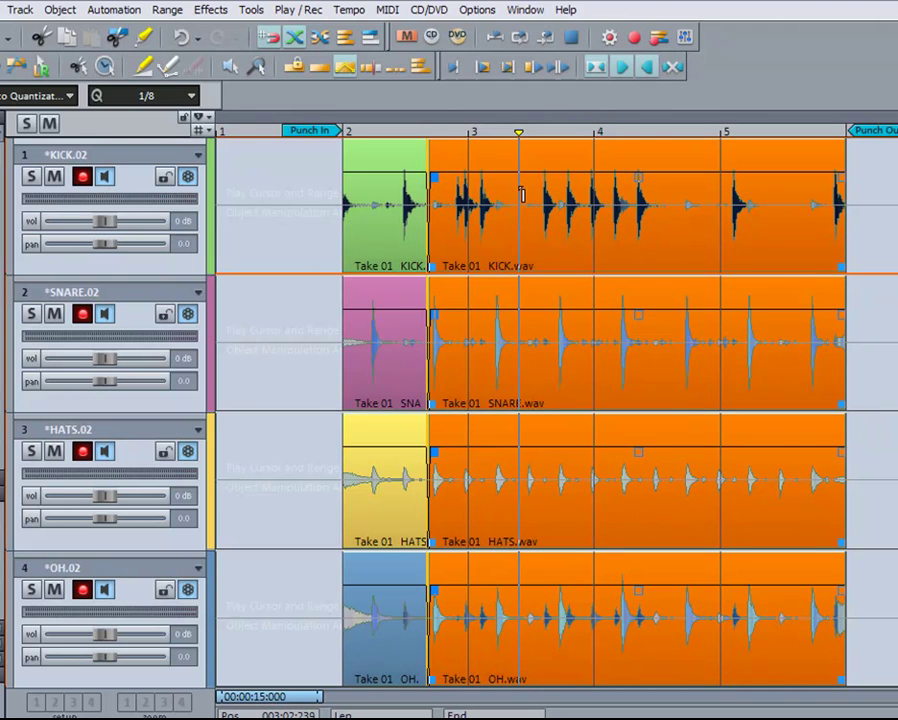
key(t)
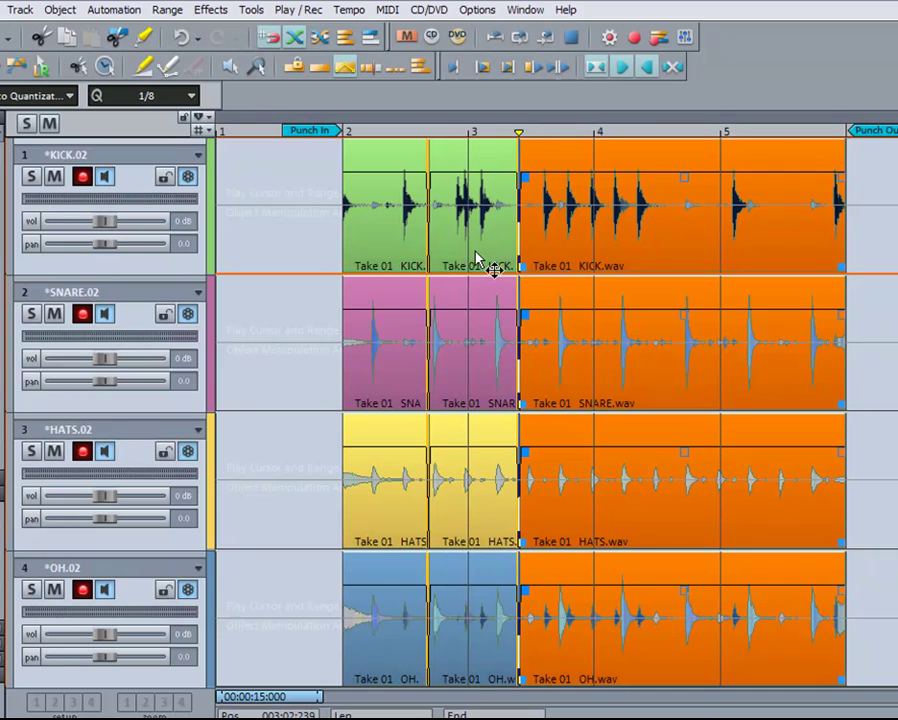
Use Take 02 for the middle section on all tracks and audition from bar 2
right_click(476, 256)
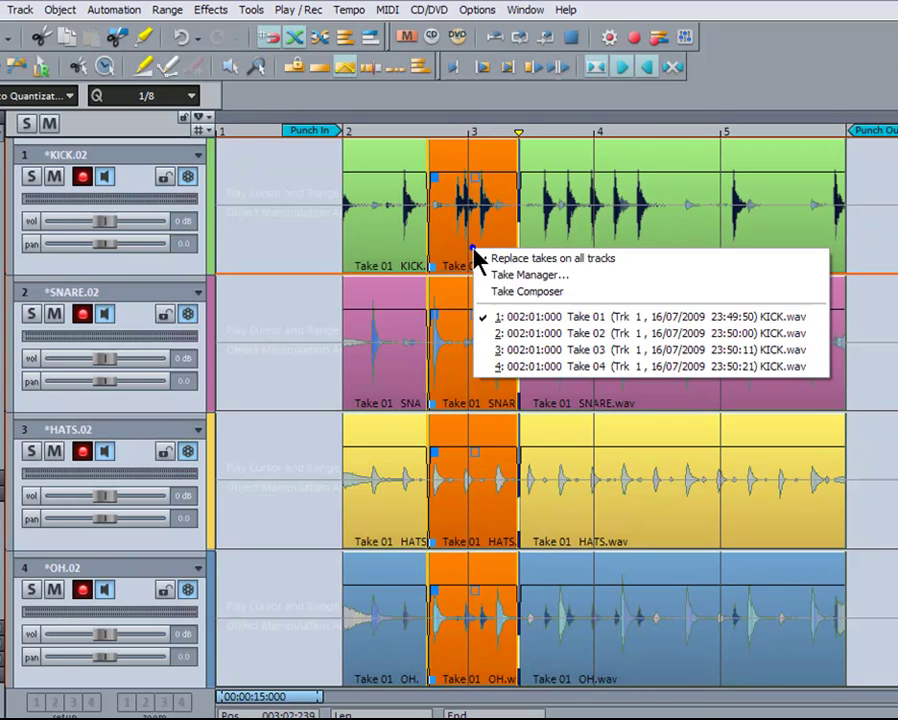
click(495, 332)
click(336, 176)
key(space)
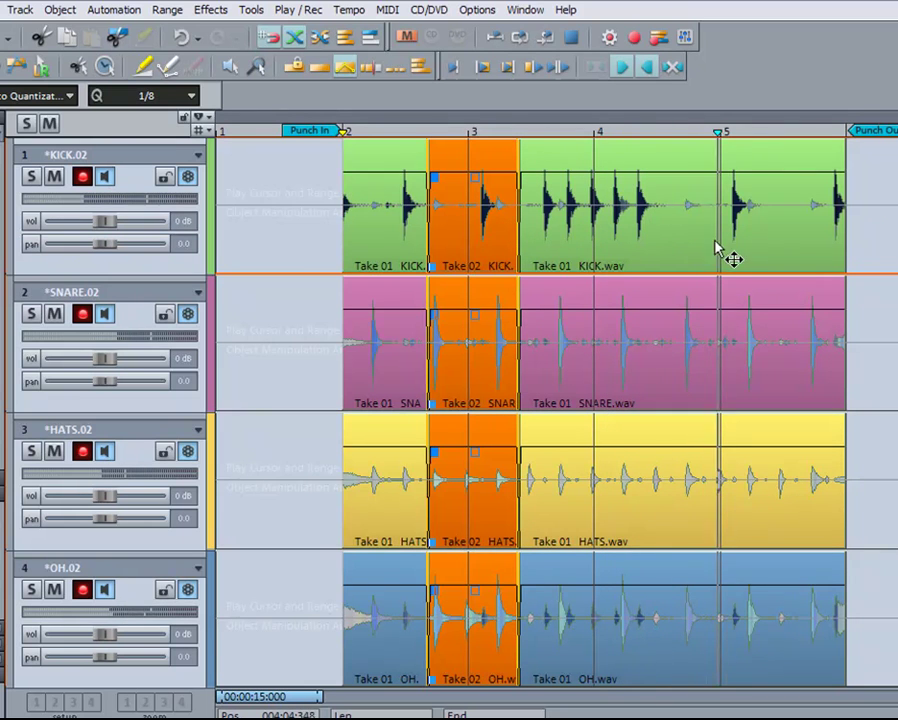
key(space)
Split all tracks at bar 5, use Take 03 for the final section, and audition from bar 2
click(720, 207)
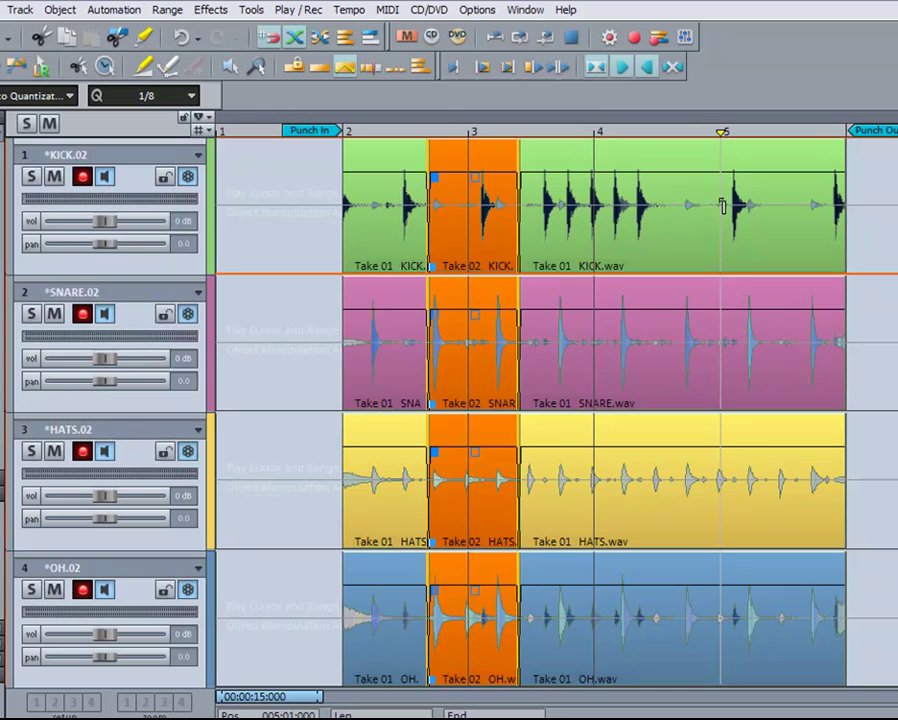
key(t)
click(752, 258)
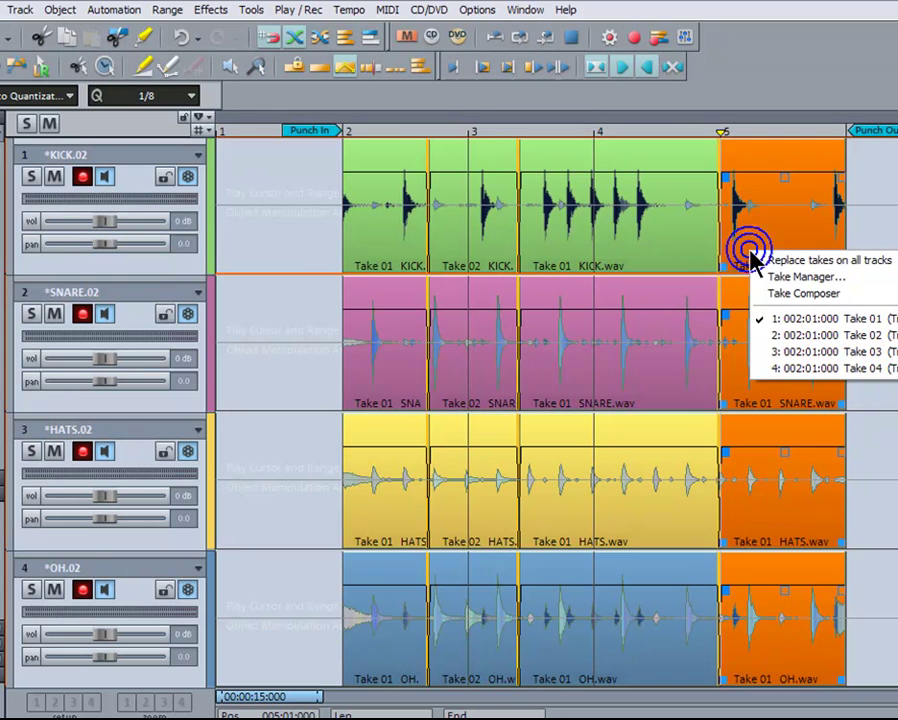
click(778, 352)
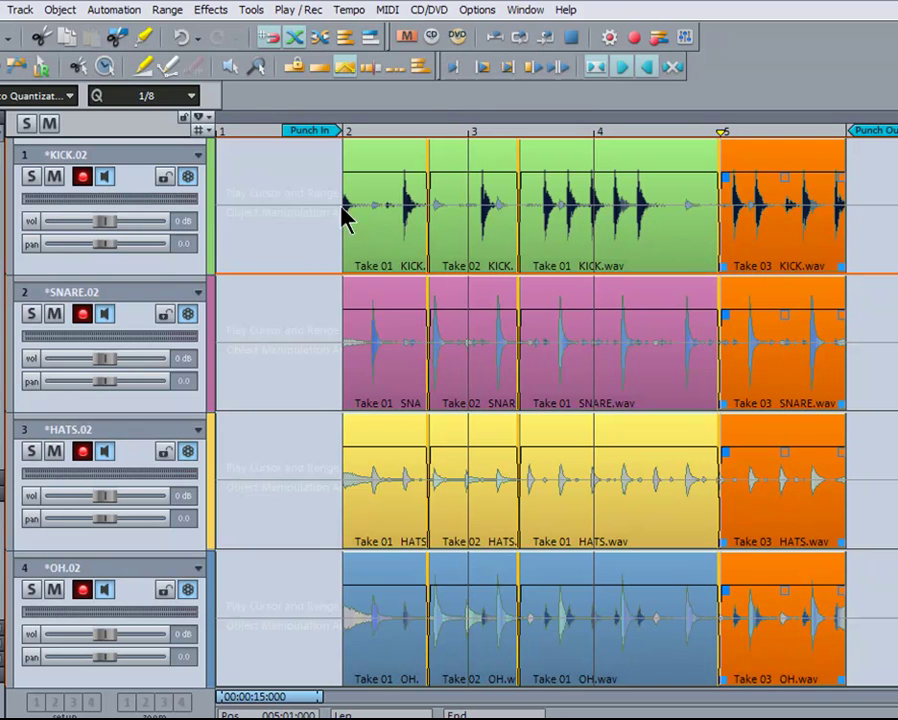
click(343, 207)
key(space)
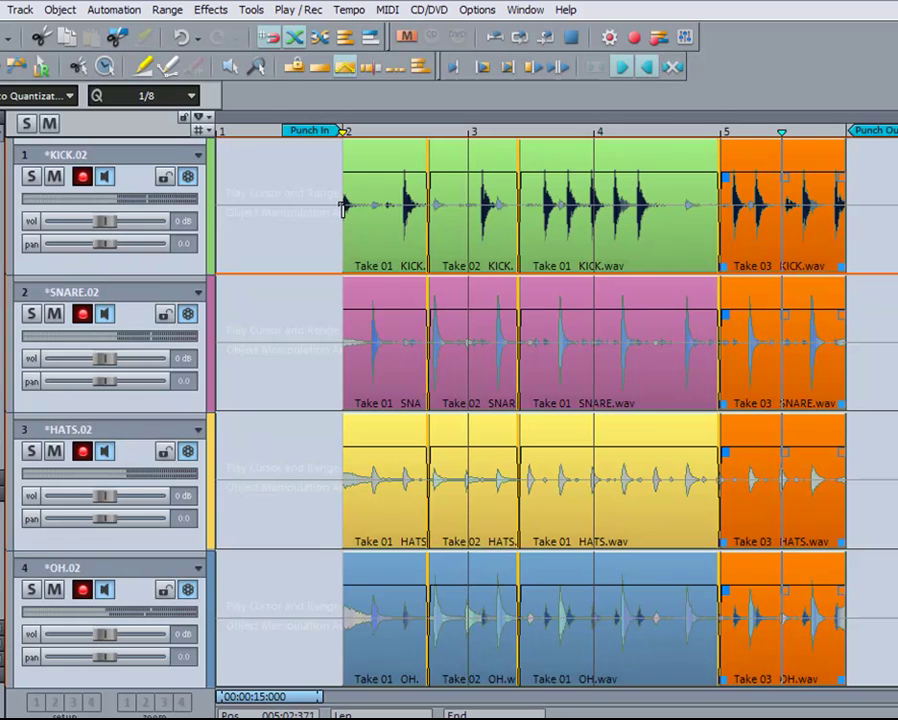
key(space)
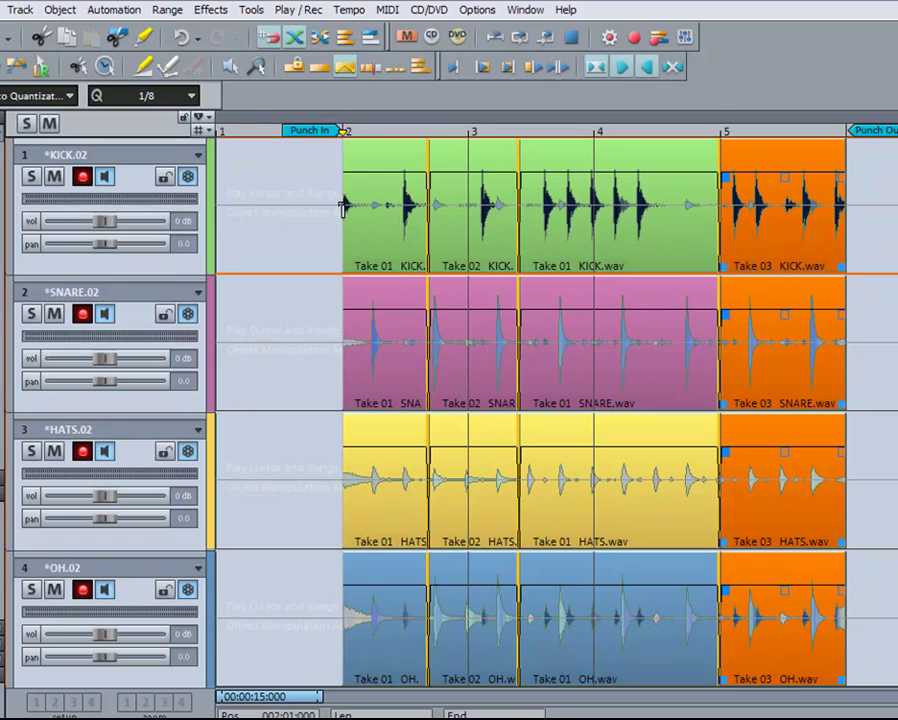
Create the .03 revolver version as a copy of the current comp
click(190, 177)
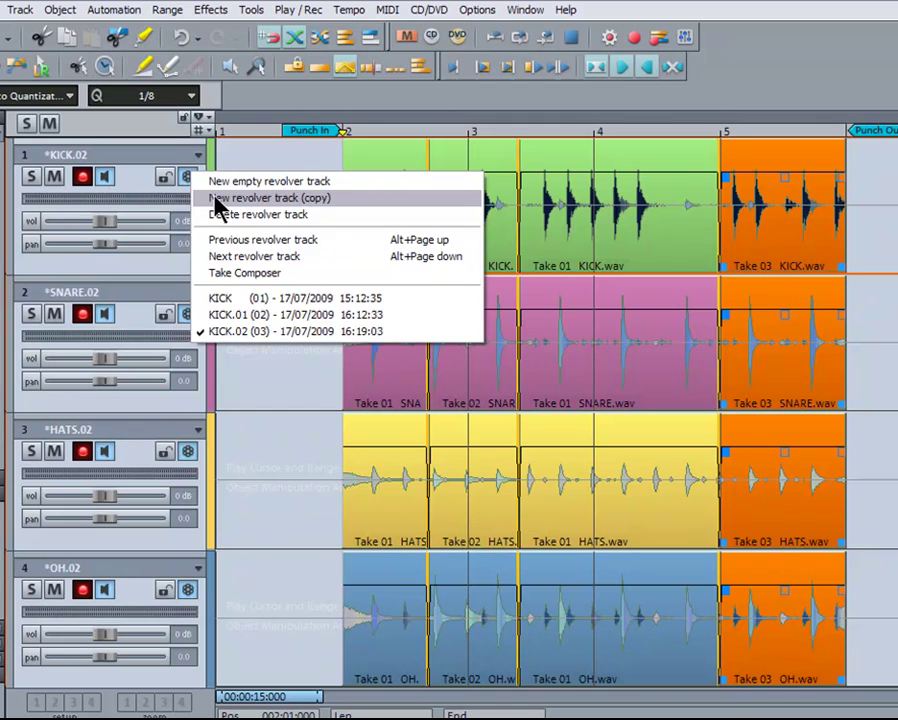
click(218, 198)
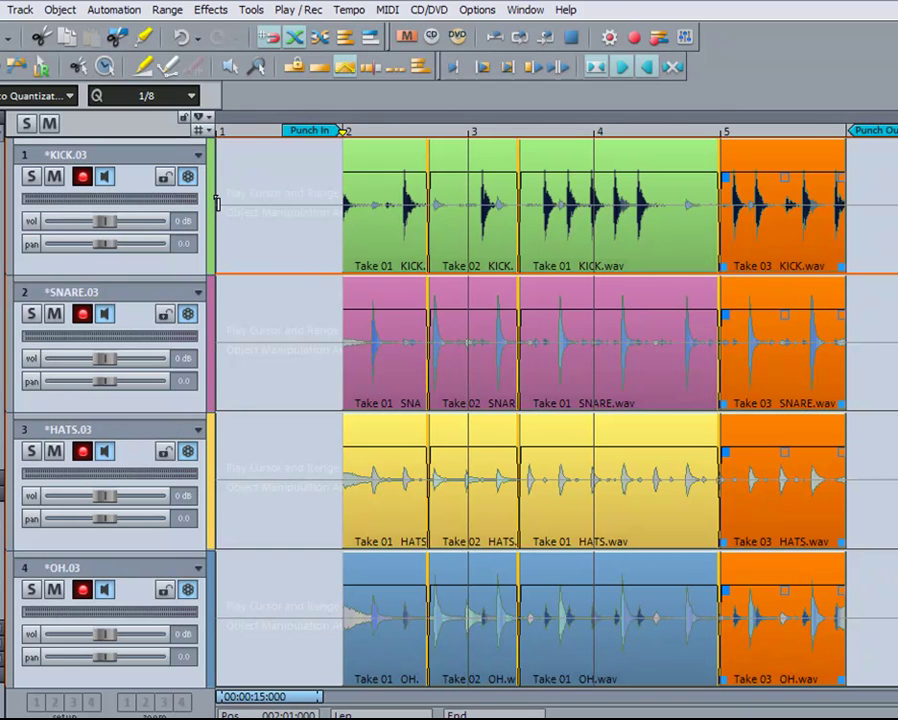
click(188, 178)
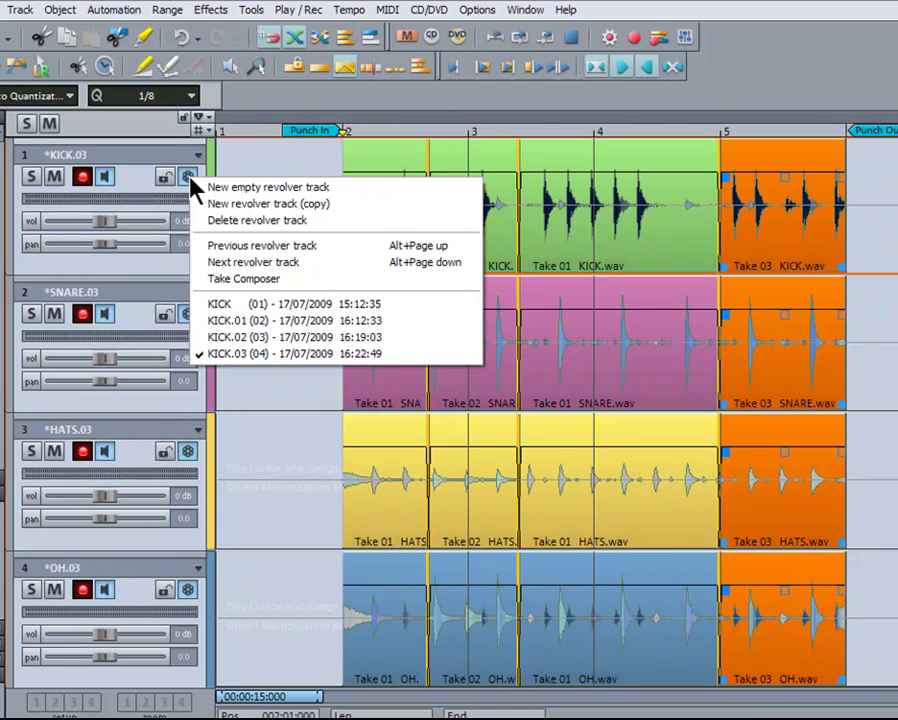
click(445, 125)
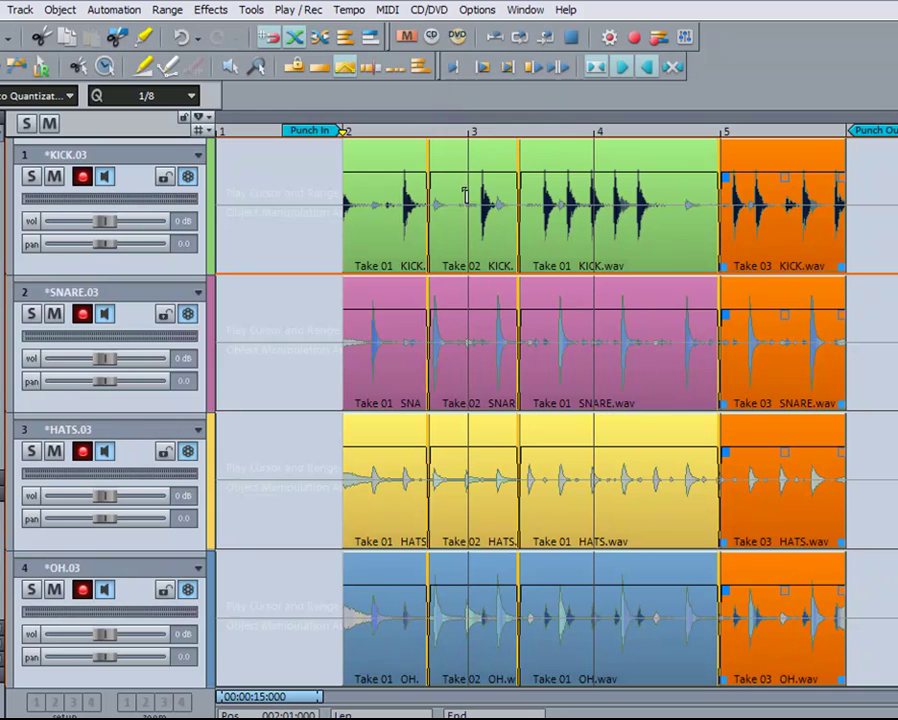
Swap the middle section to Take 03 and the final section to Take 04 on all tracks
click(484, 275)
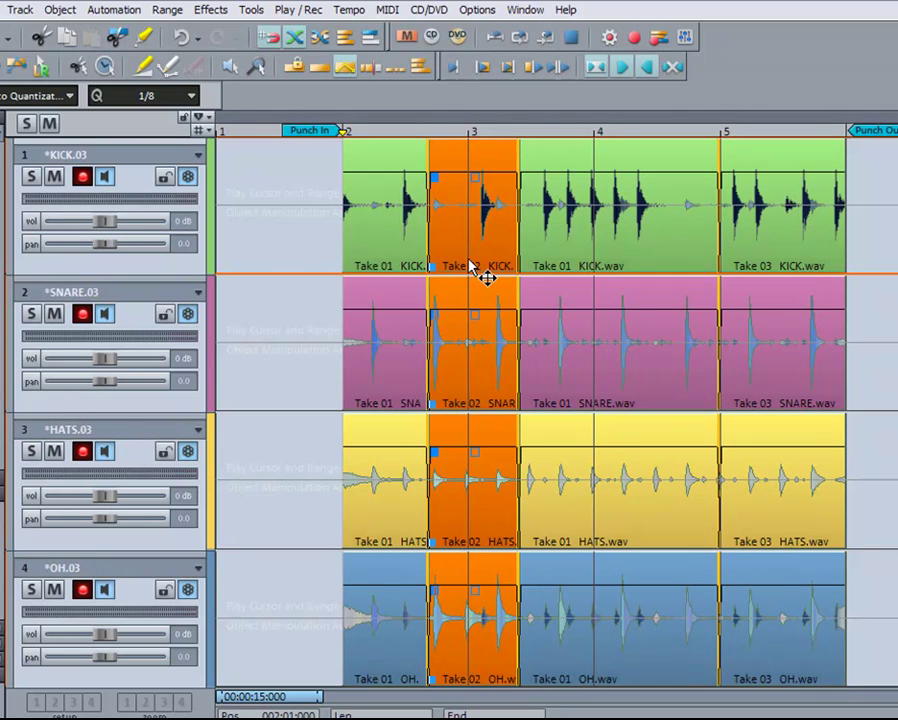
right_click(472, 266)
click(506, 362)
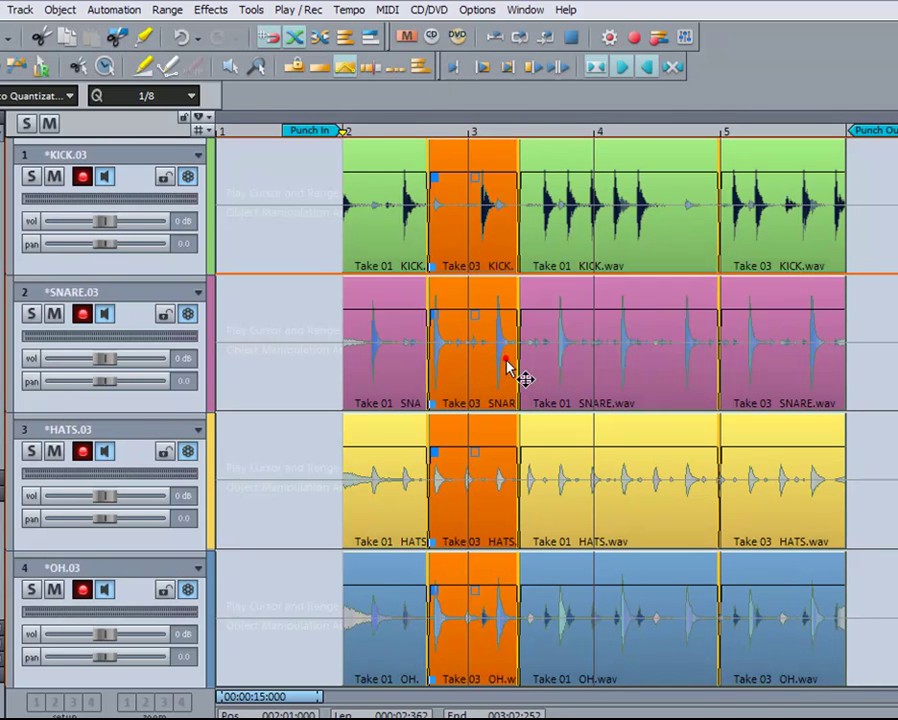
click(770, 258)
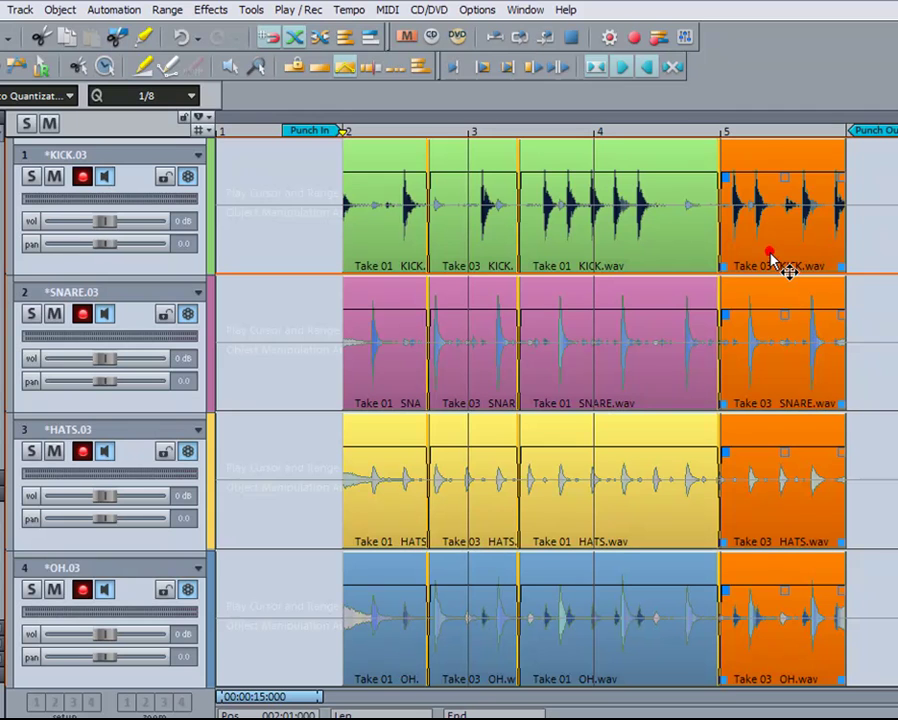
right_click(771, 258)
click(794, 370)
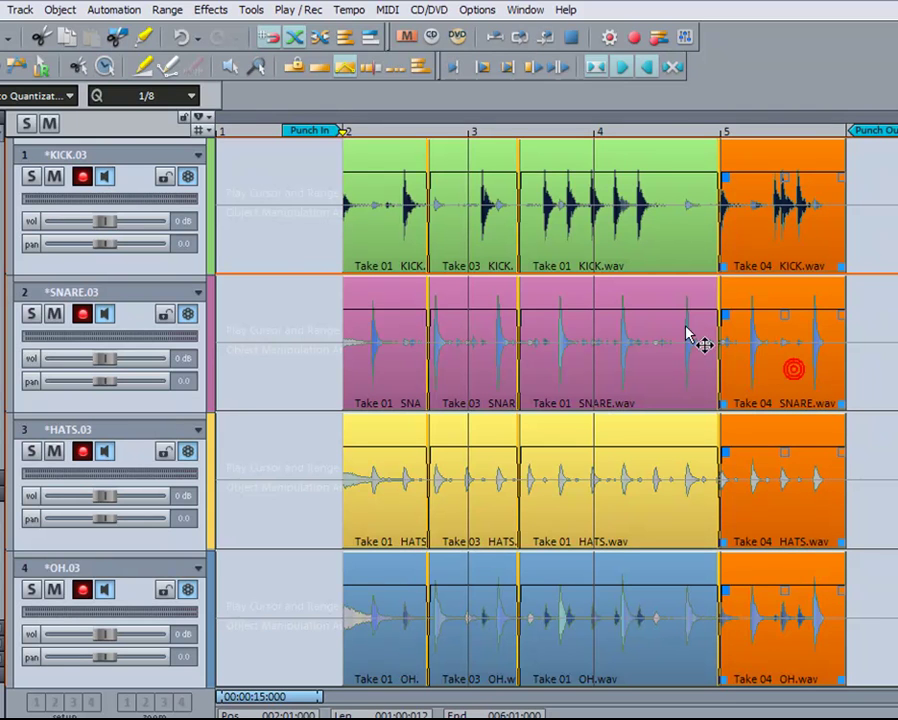
click(363, 131)
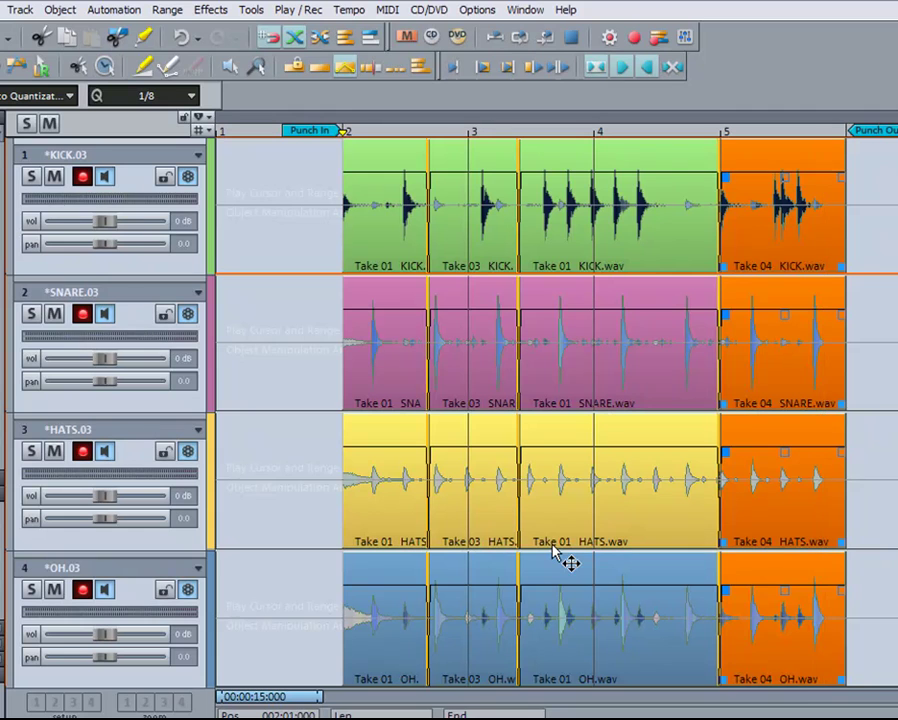
Create the .04 copied version and split all tracks just before bar 4 and later within bar 4
click(186, 177)
click(228, 202)
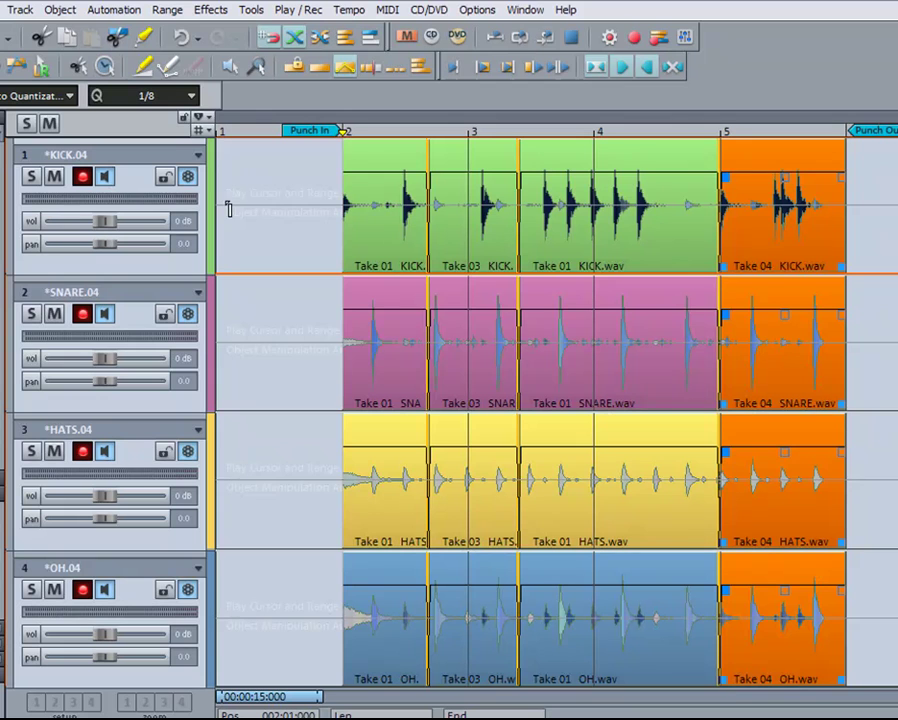
click(587, 203)
key(t)
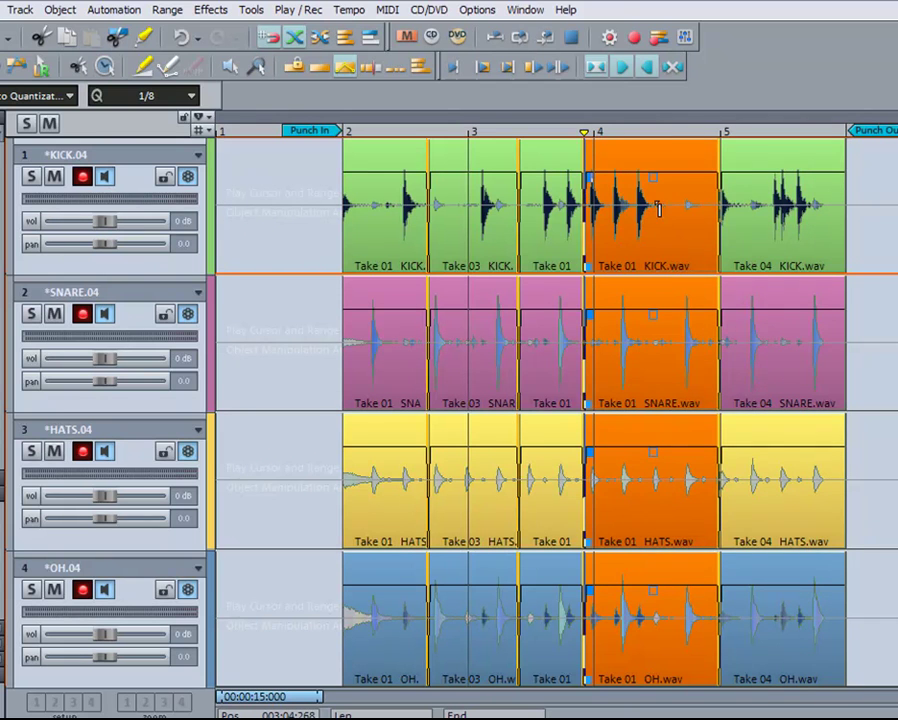
click(666, 194)
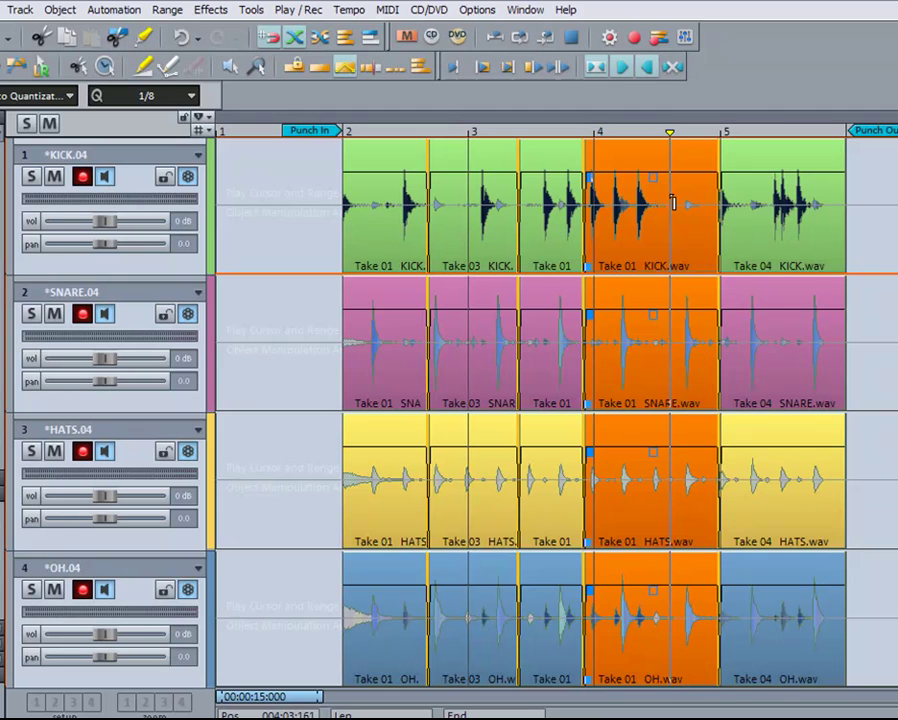
key(t)
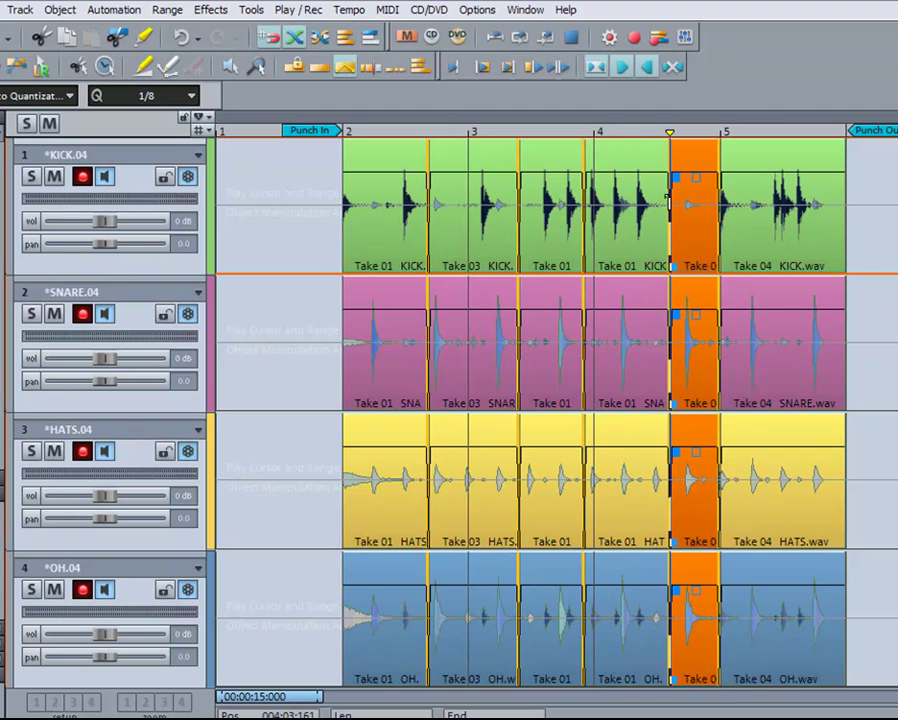
Try Take 04 on the new bar 4 stretch, audition it, then switch that stretch to Take 03
click(636, 248)
right_click(628, 238)
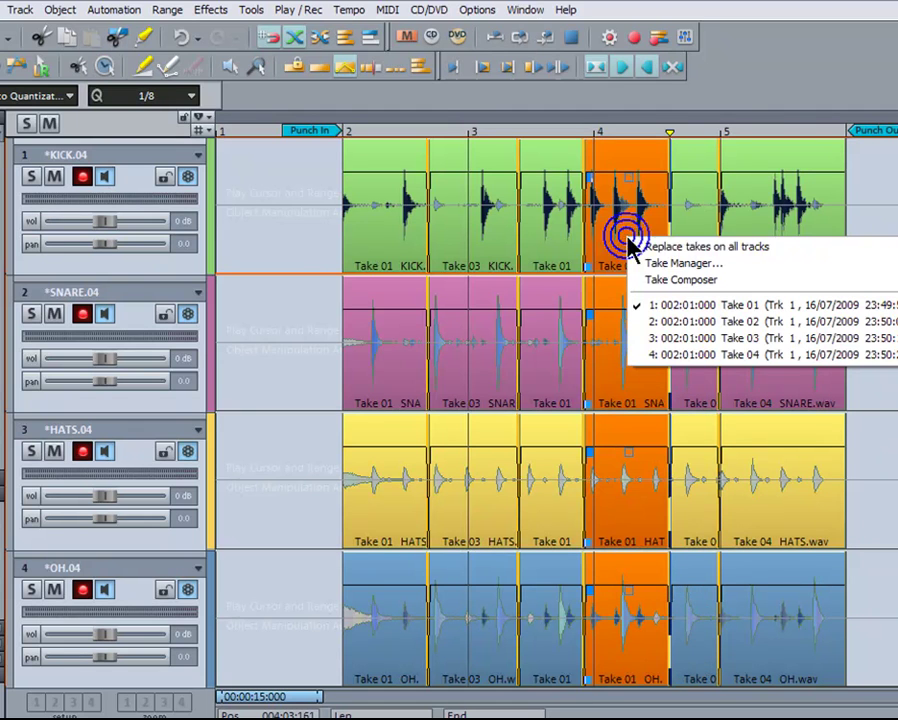
click(665, 356)
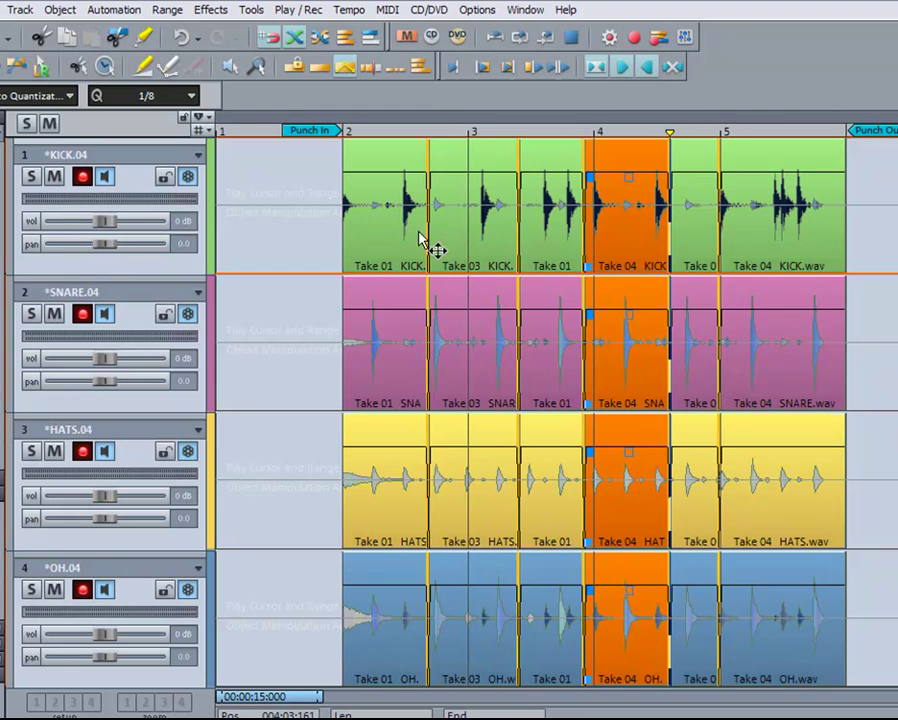
click(371, 188)
key(space)
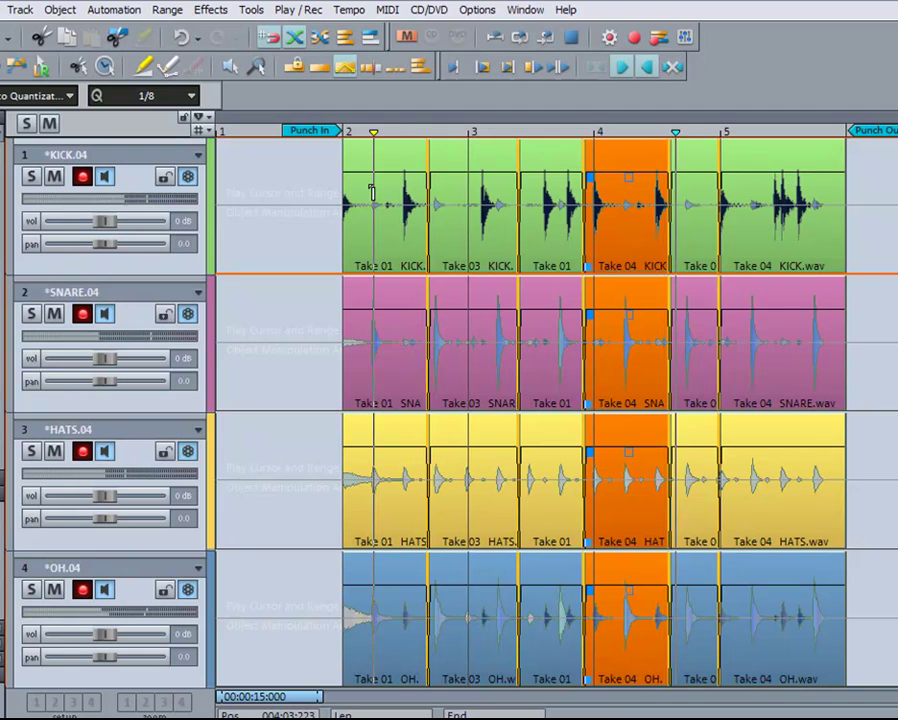
key(space)
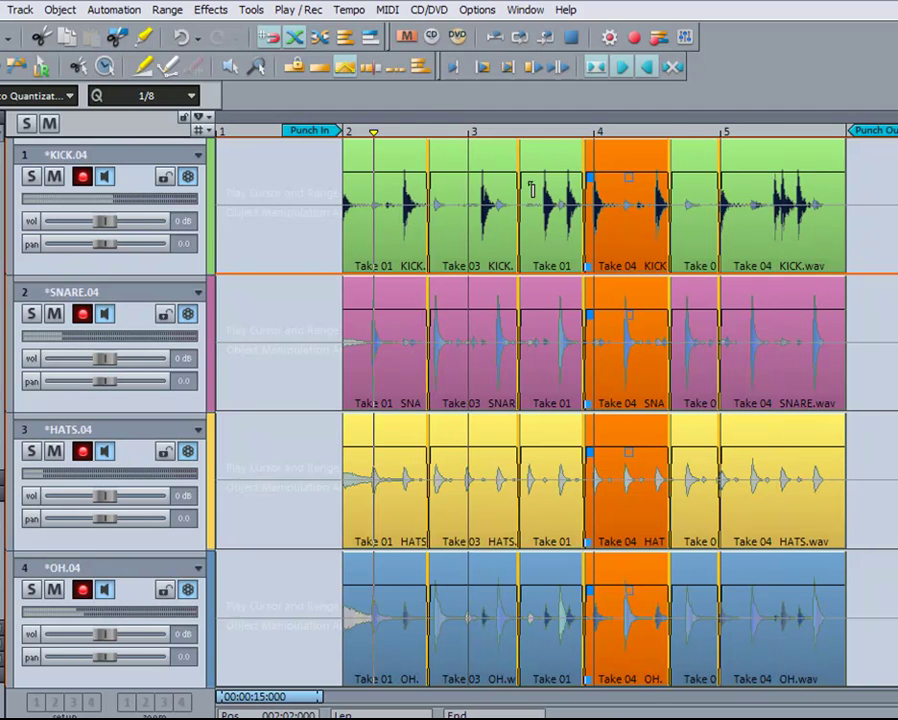
click(595, 258)
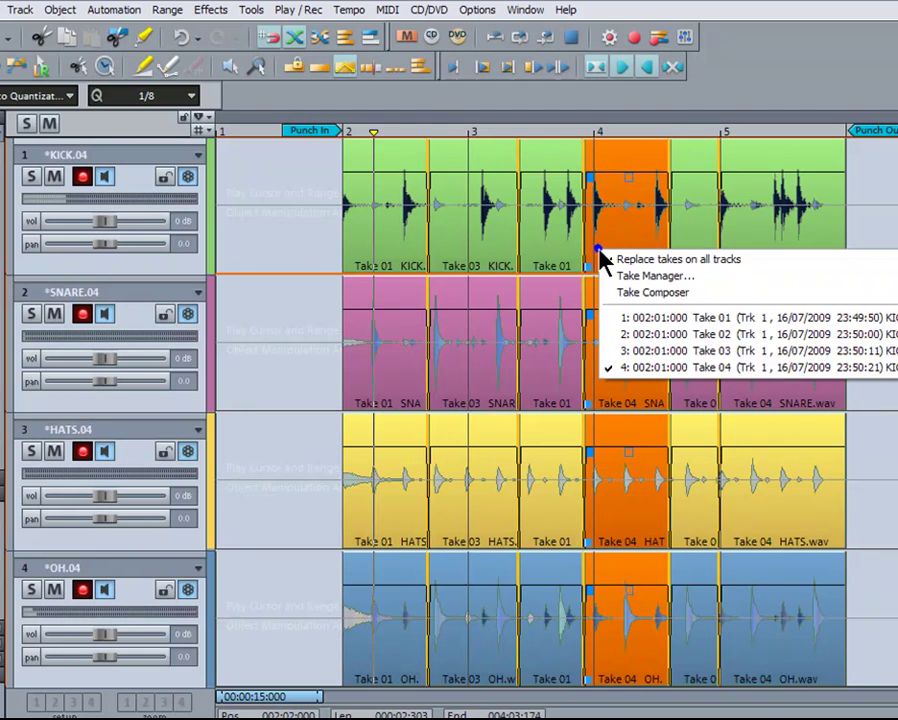
click(630, 352)
key(space)
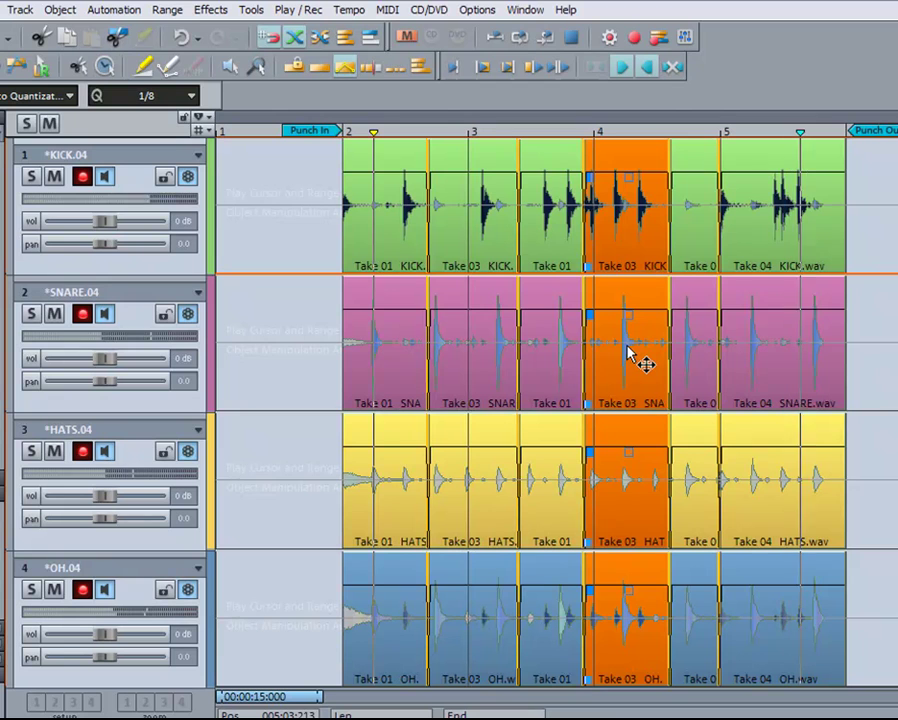
Stop playback and switch the KICK revolver track back to its original KICK (01) version
key(space)
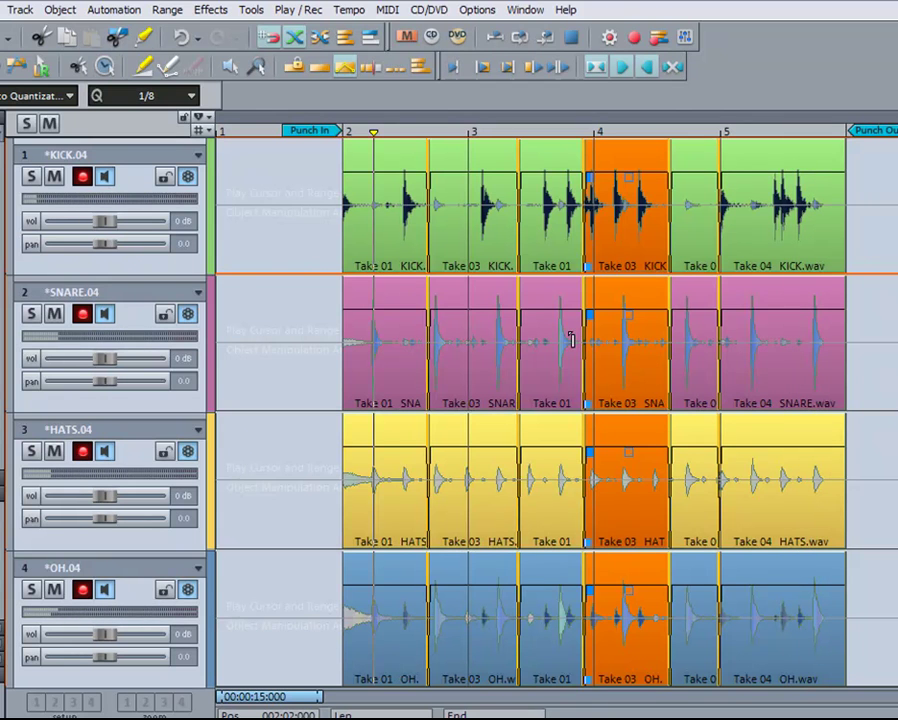
click(188, 176)
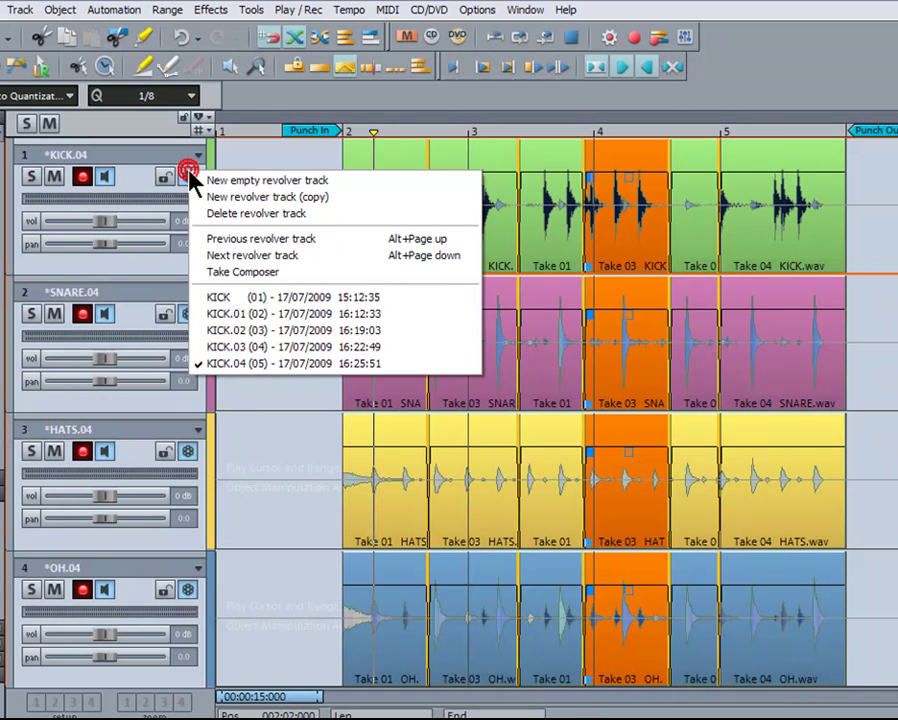
click(236, 298)
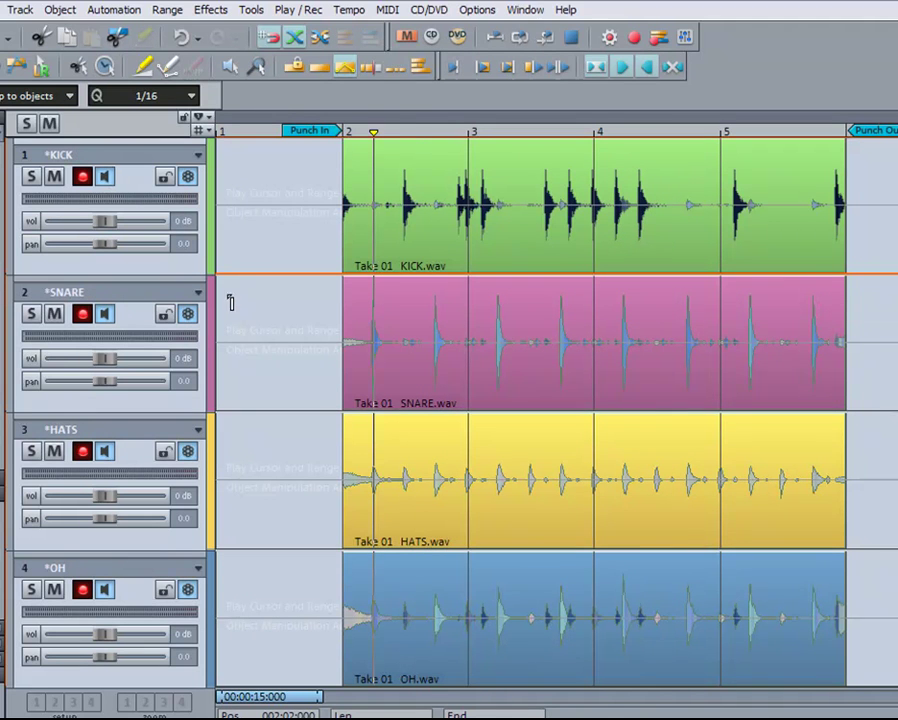
click(189, 178)
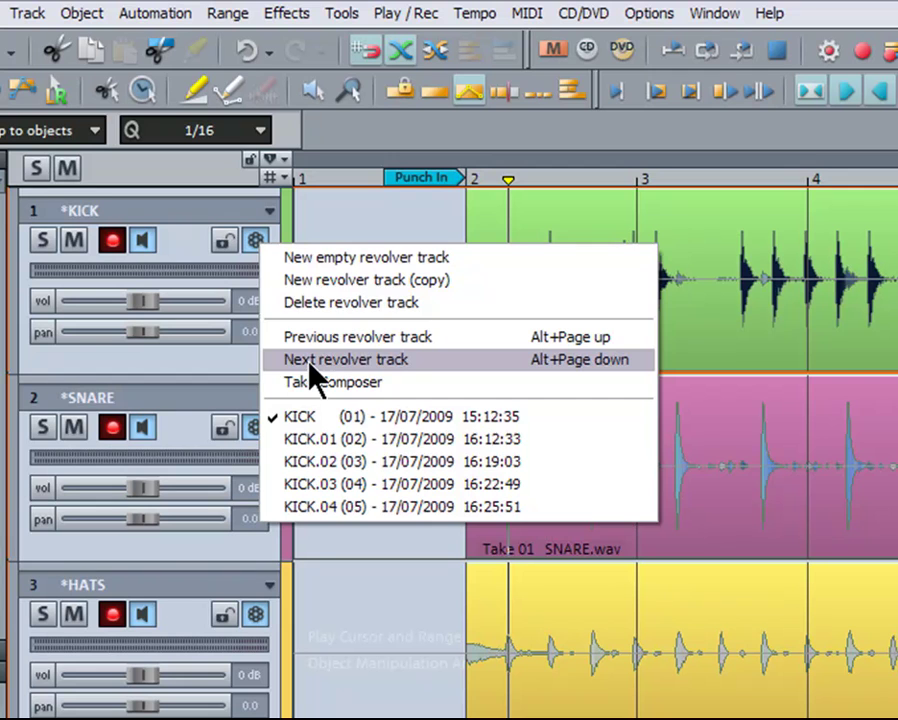
click(310, 217)
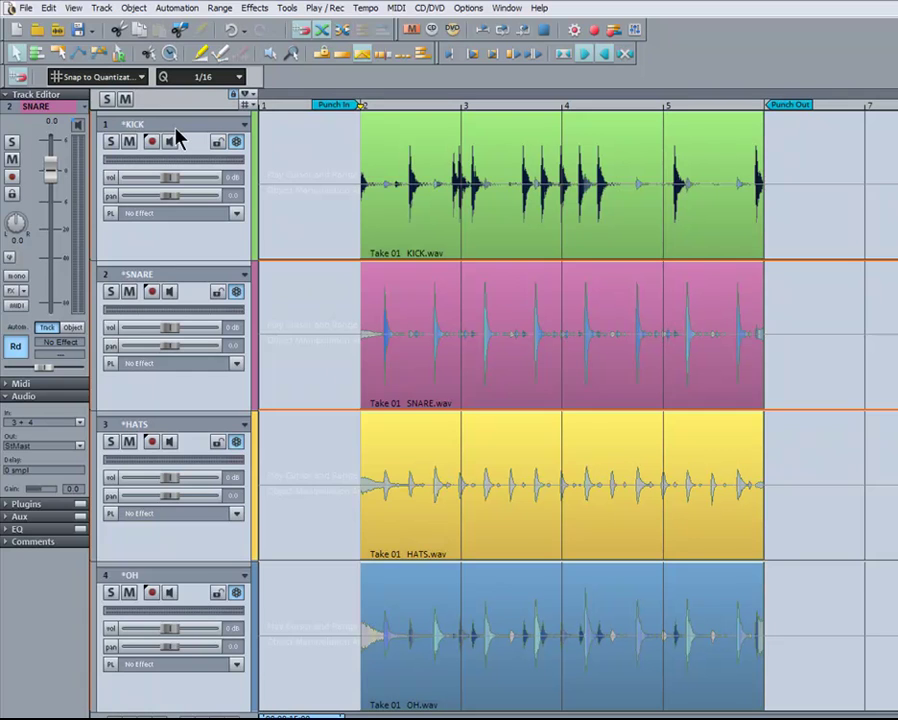
Select the KICK track header so the Track Editor shows KICK instead of SNARE
click(175, 130)
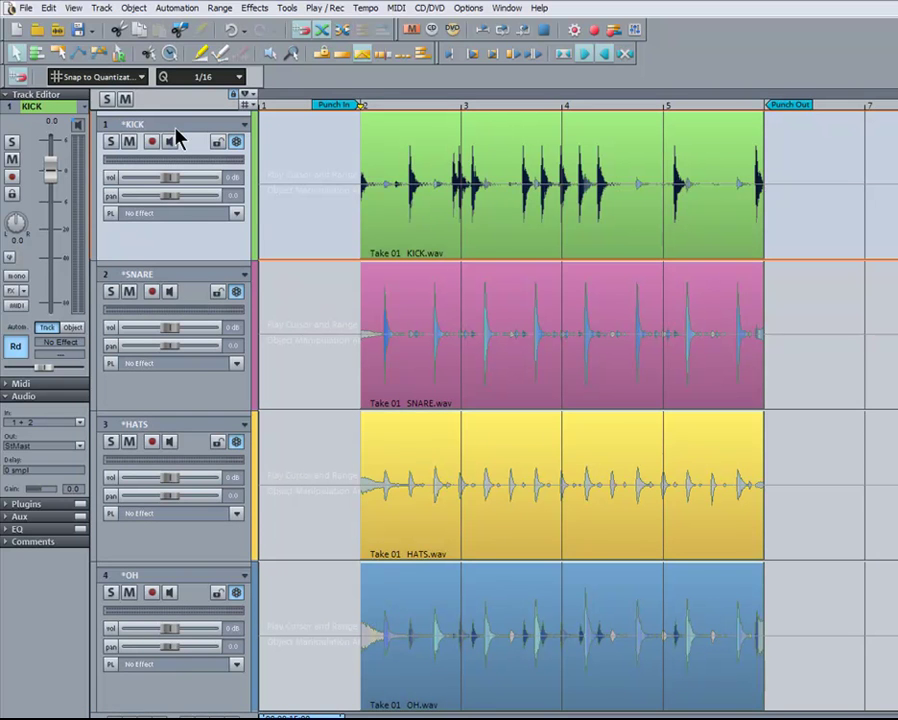